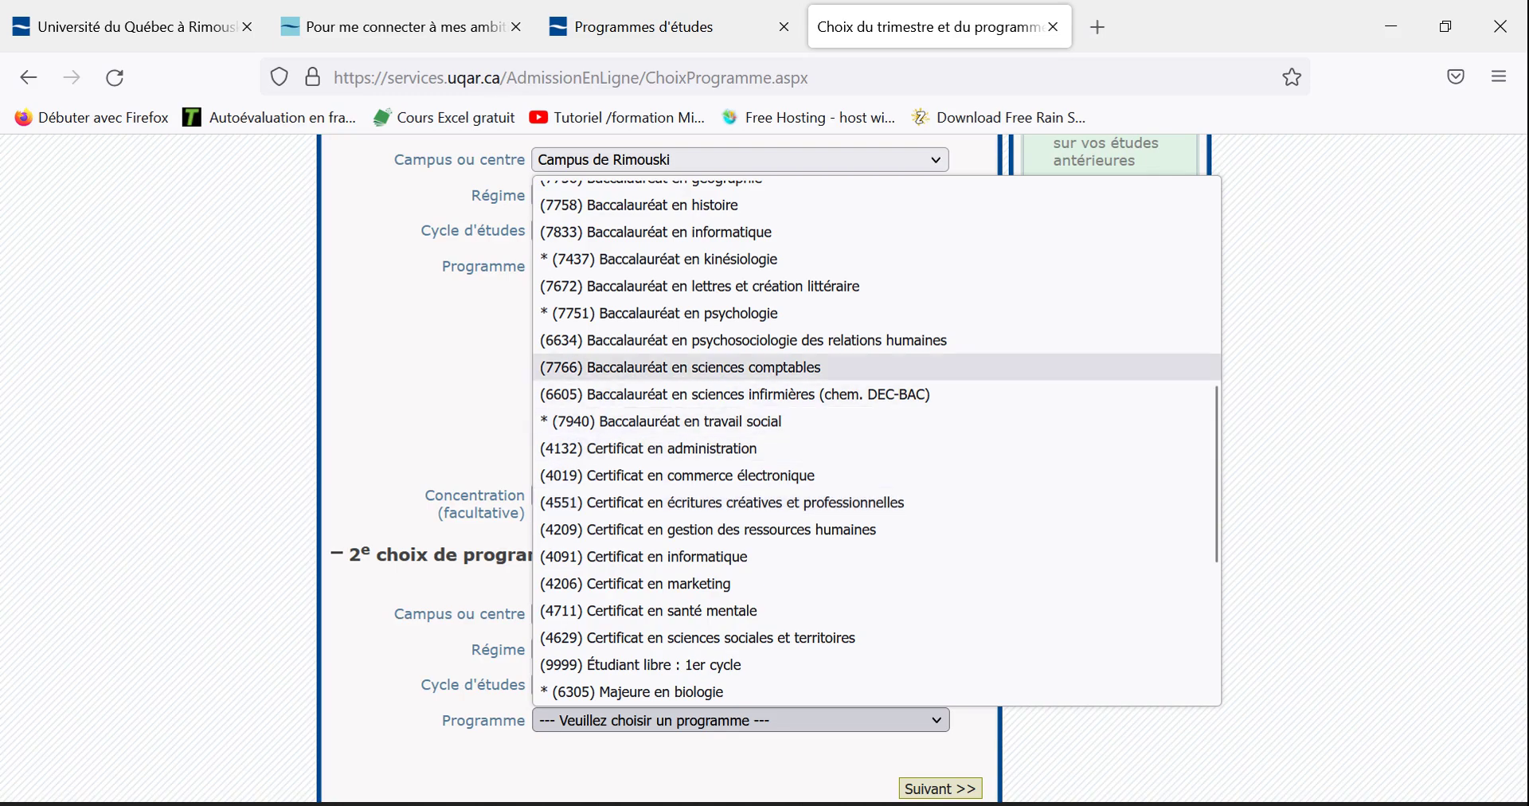
Step: Set the second programme choice to (7766) Baccalauréat en sciences comptables with the concentration Contrôle de gestion, and continue to the identification page
click(680, 367)
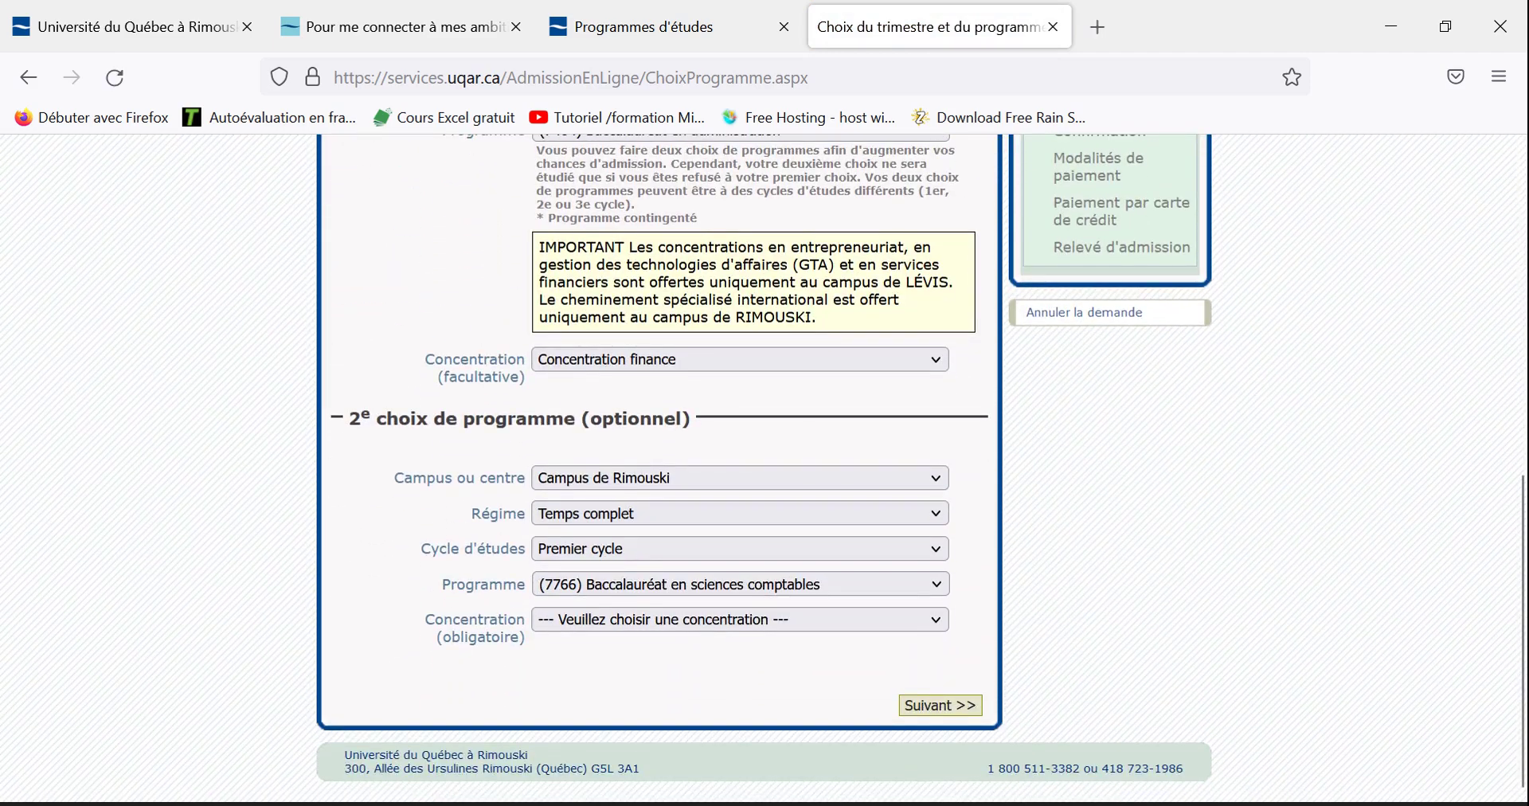
scroll(660, 470, up, 5)
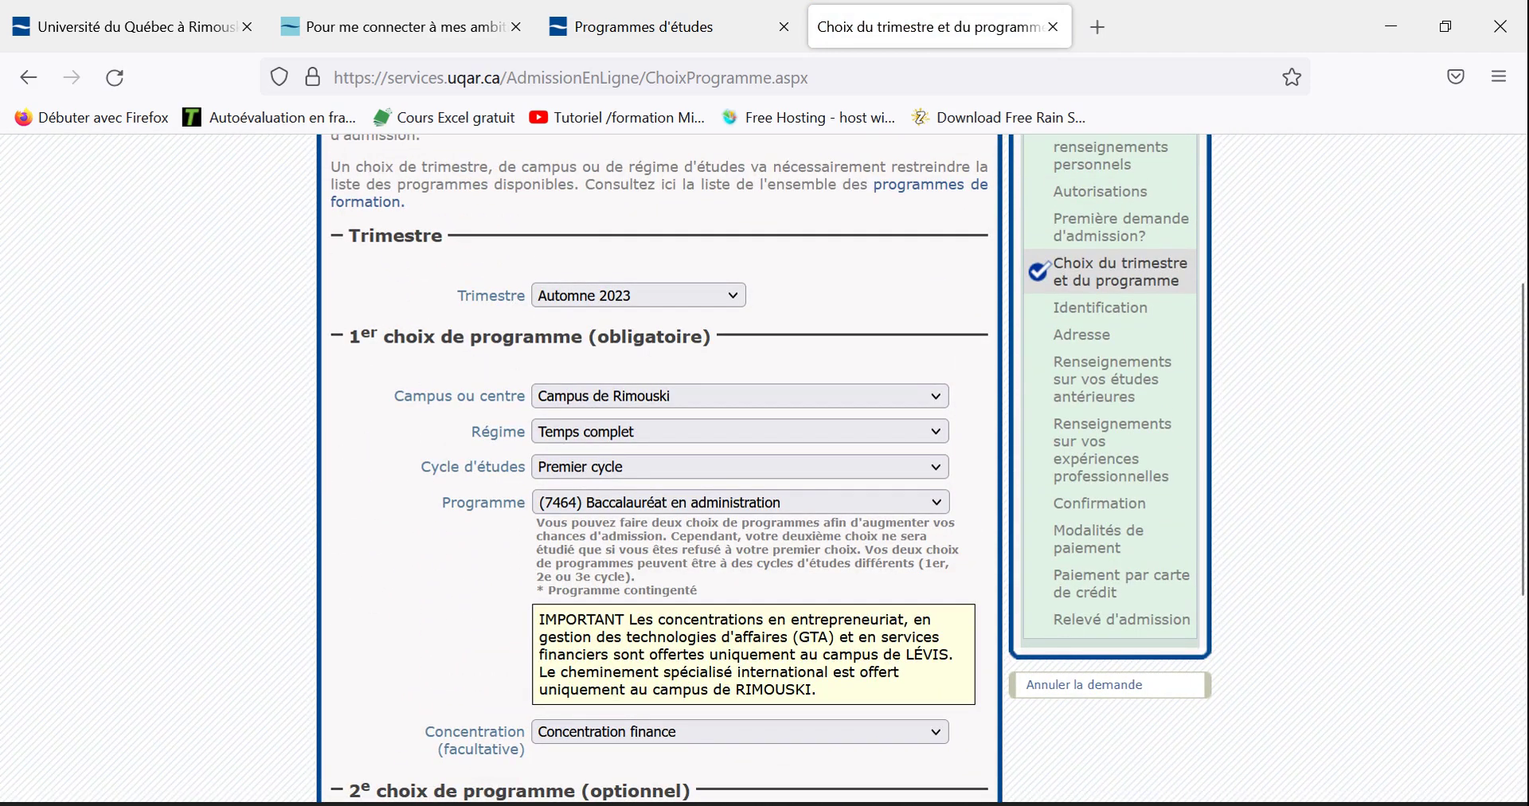
scroll(659, 470, down, 5)
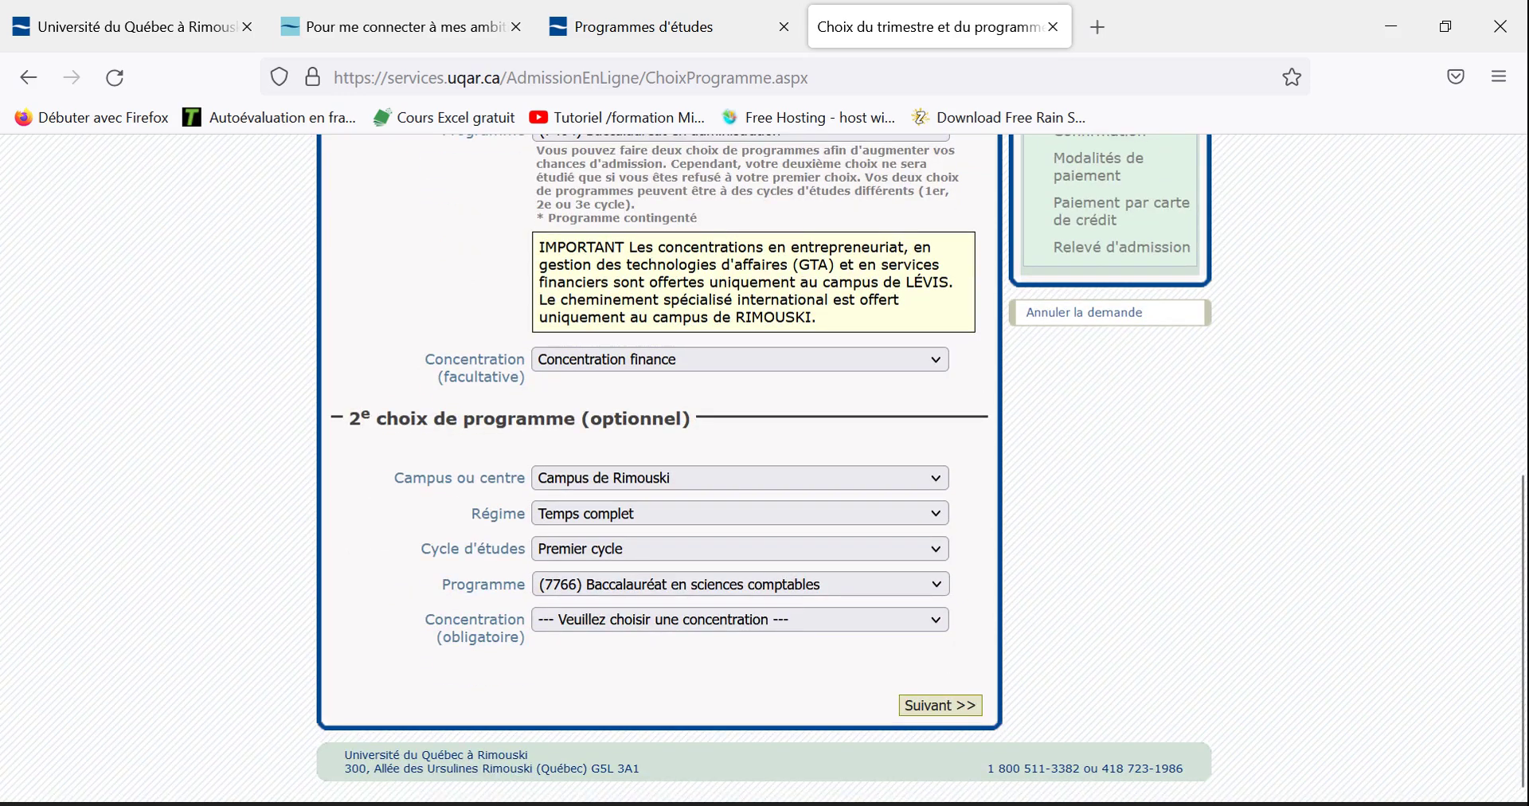
click(741, 620)
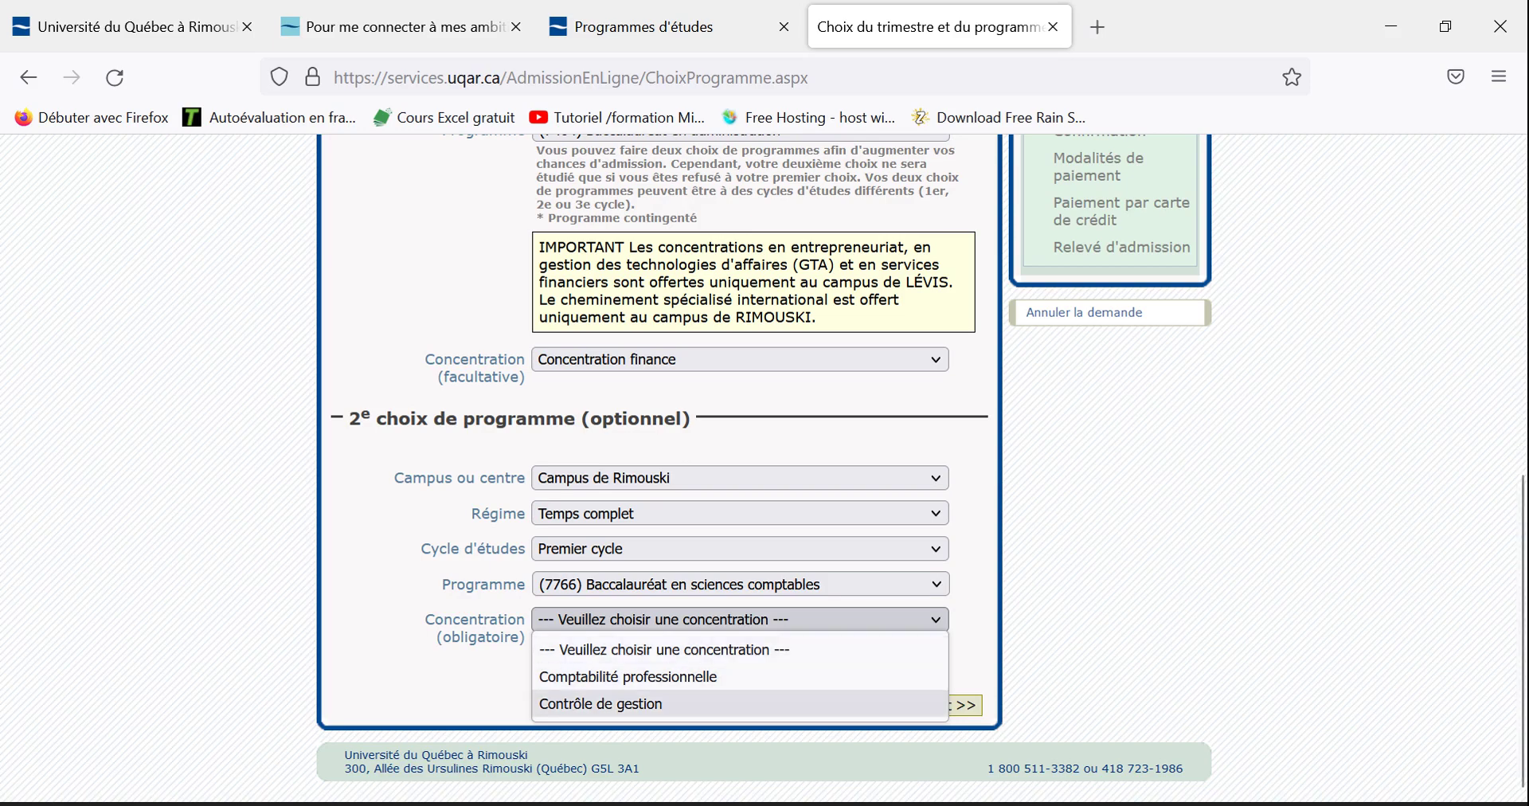
click(741, 704)
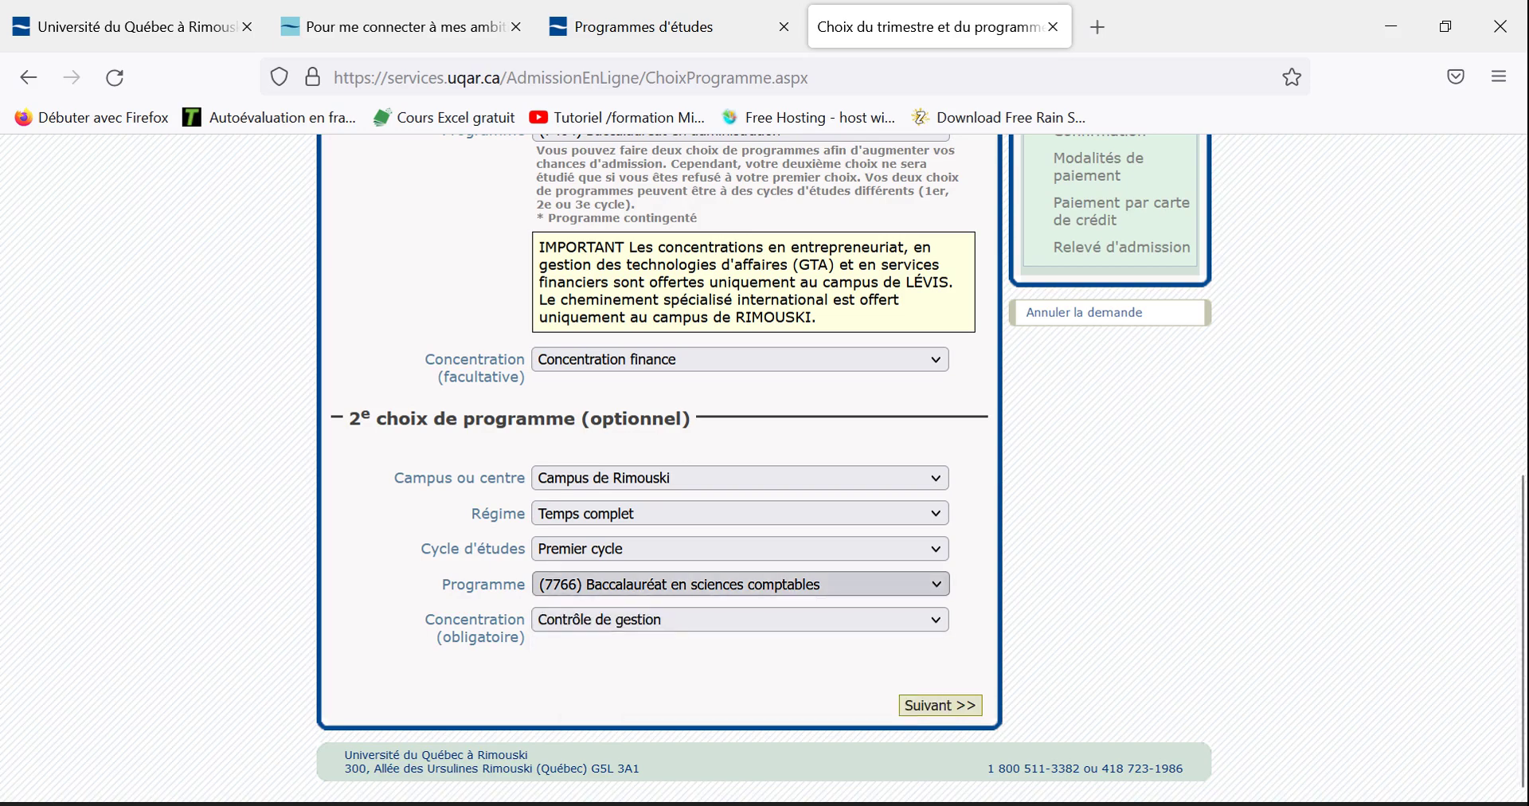
click(940, 706)
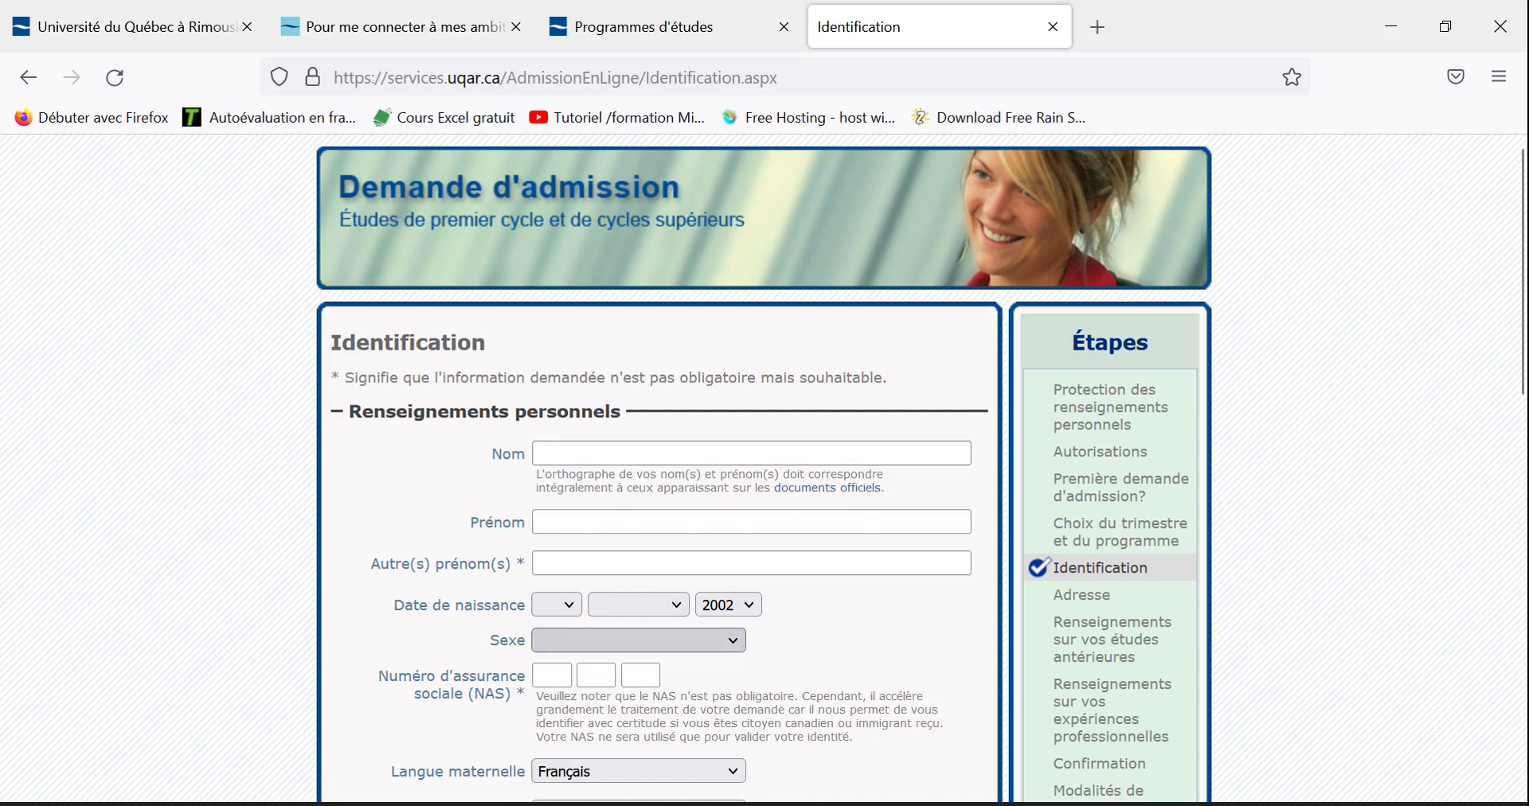
click(637, 639)
key(Escape)
scroll(764, 468, down, 2)
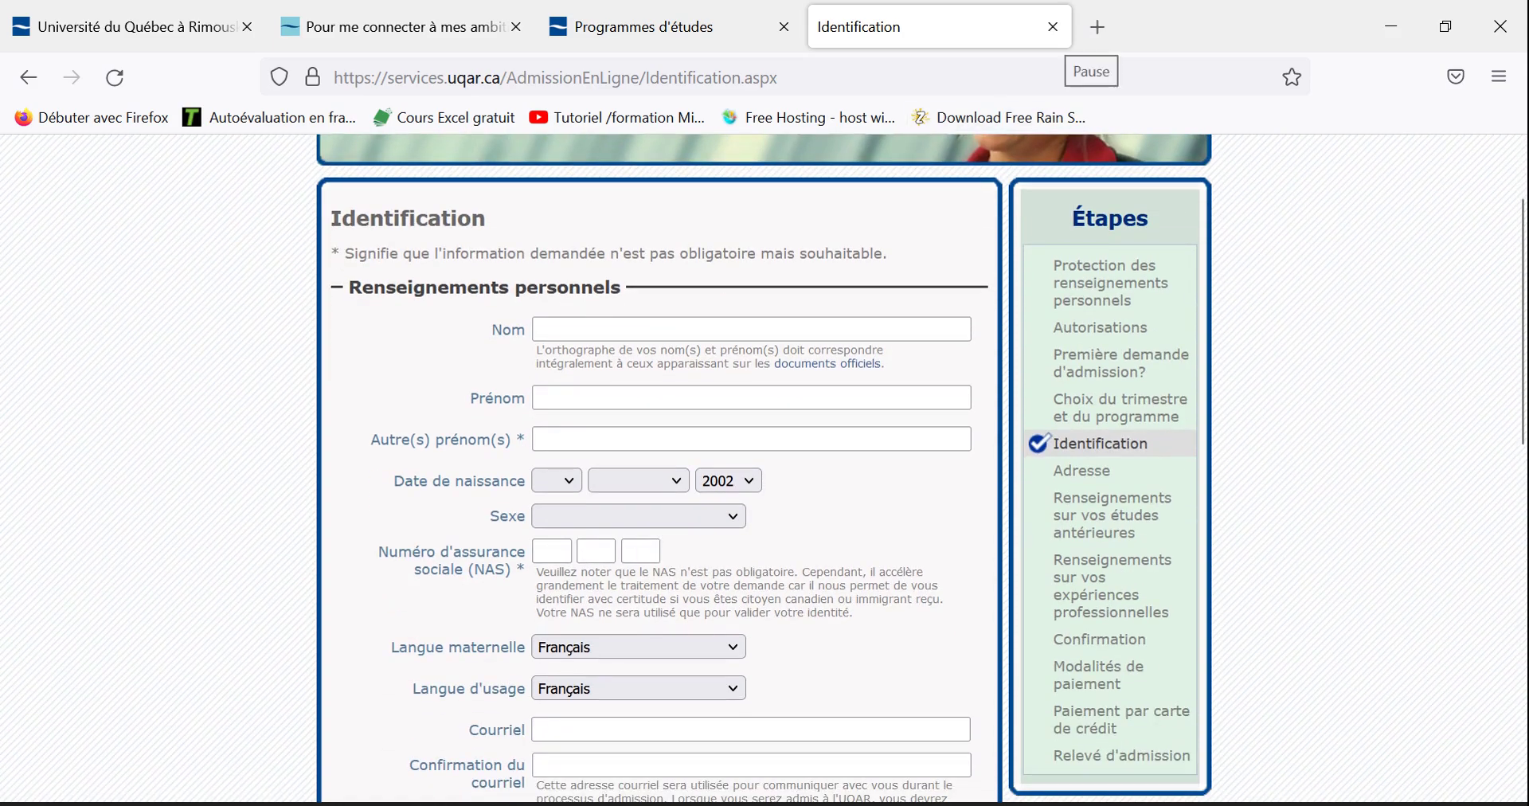
click(1076, 38)
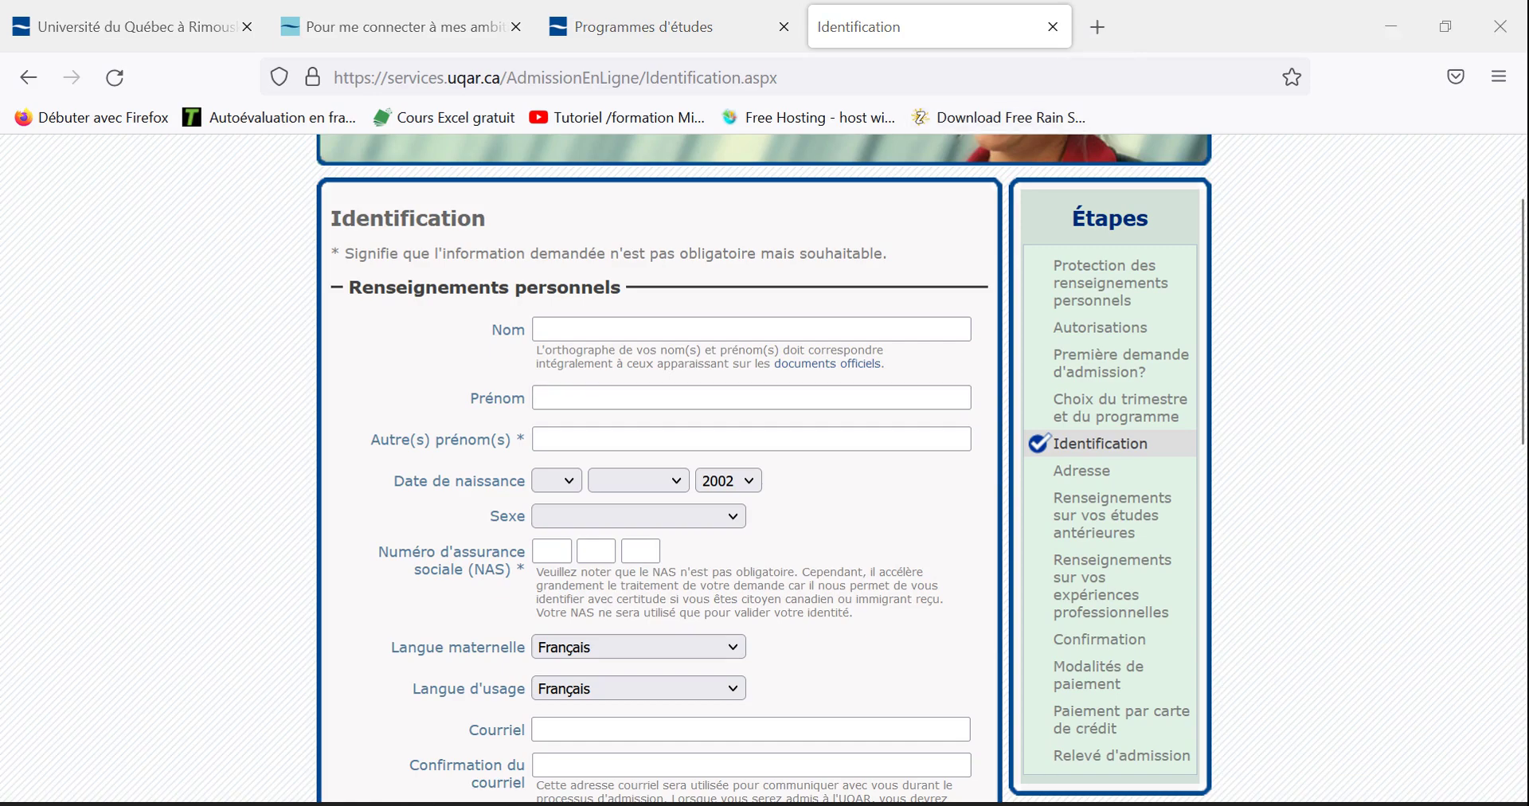
Step: Set both the mother tongue (Langue maternelle) and the language of use (Langue d'usage) to Autre
scroll(764, 470, down, 2)
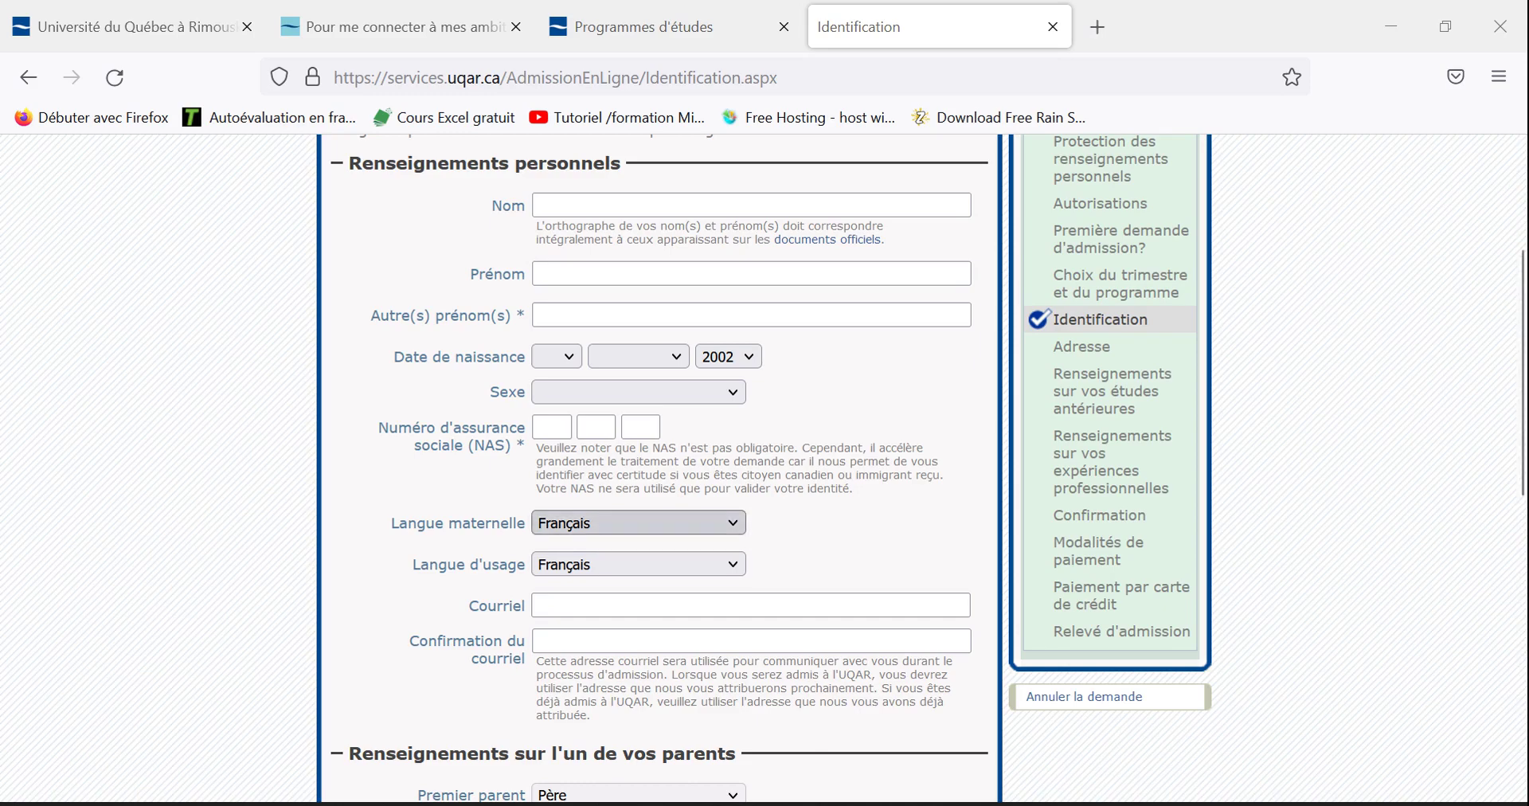
click(637, 523)
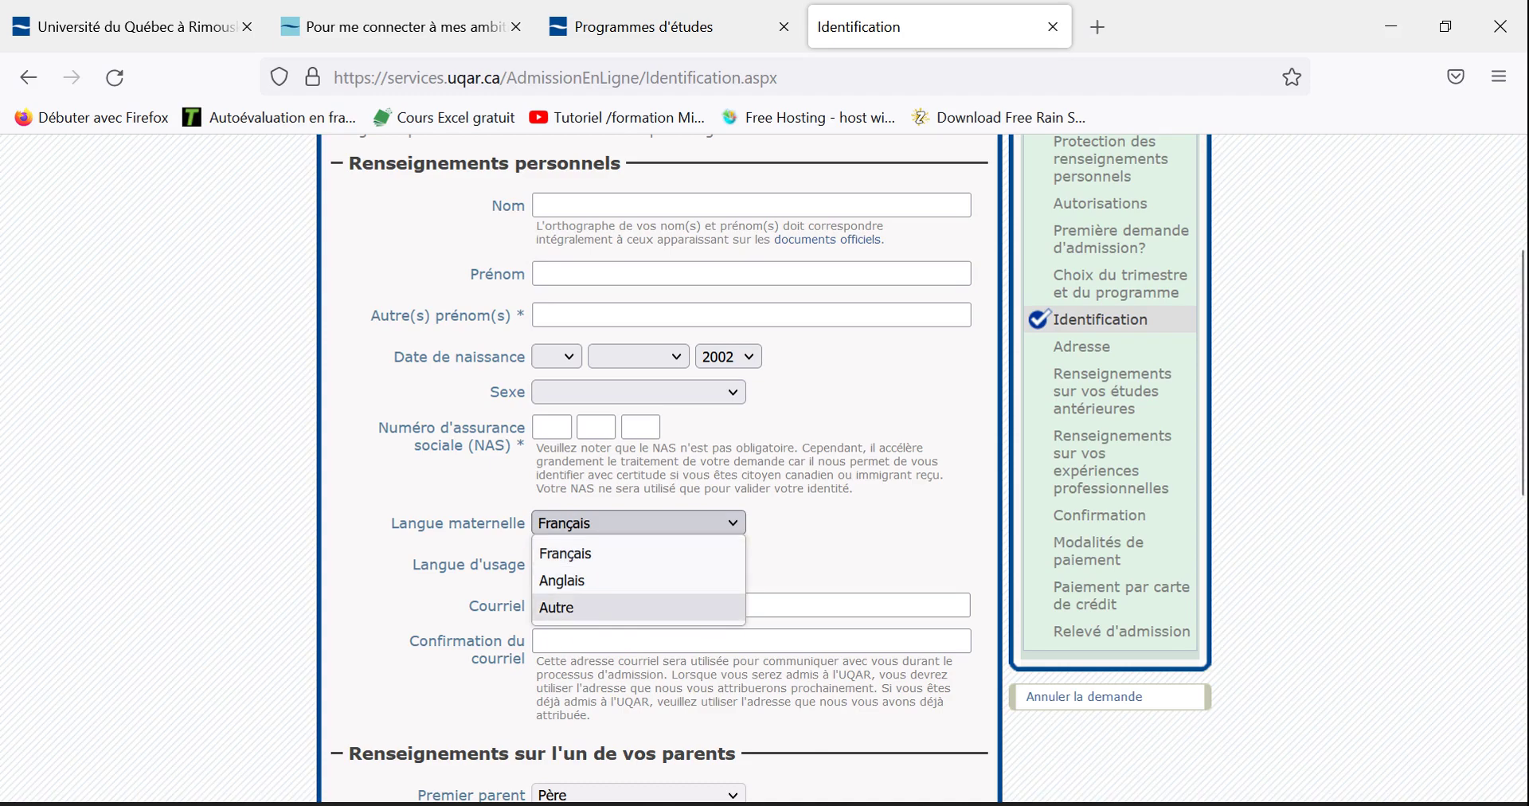
click(597, 607)
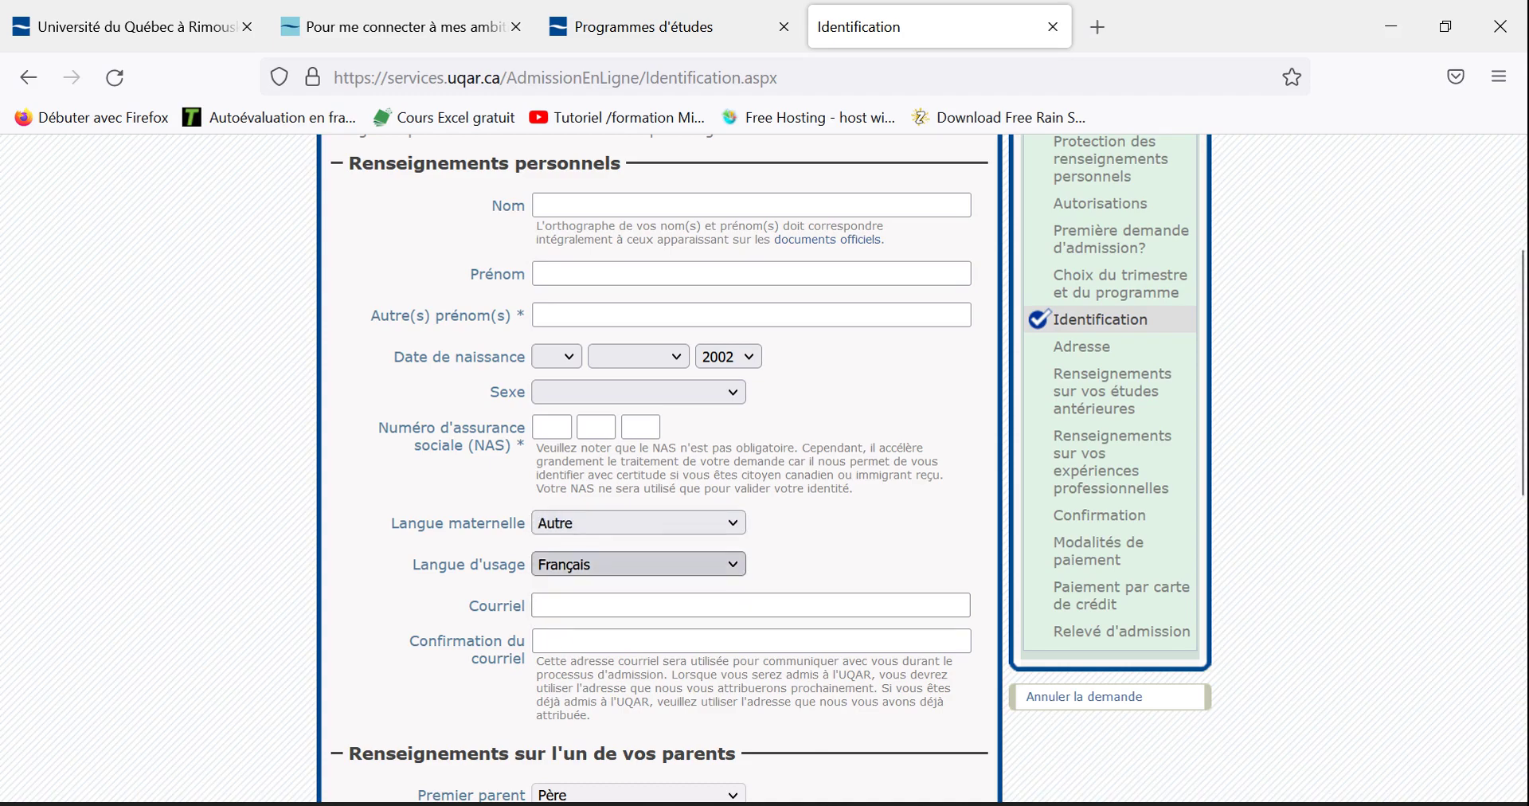
click(638, 564)
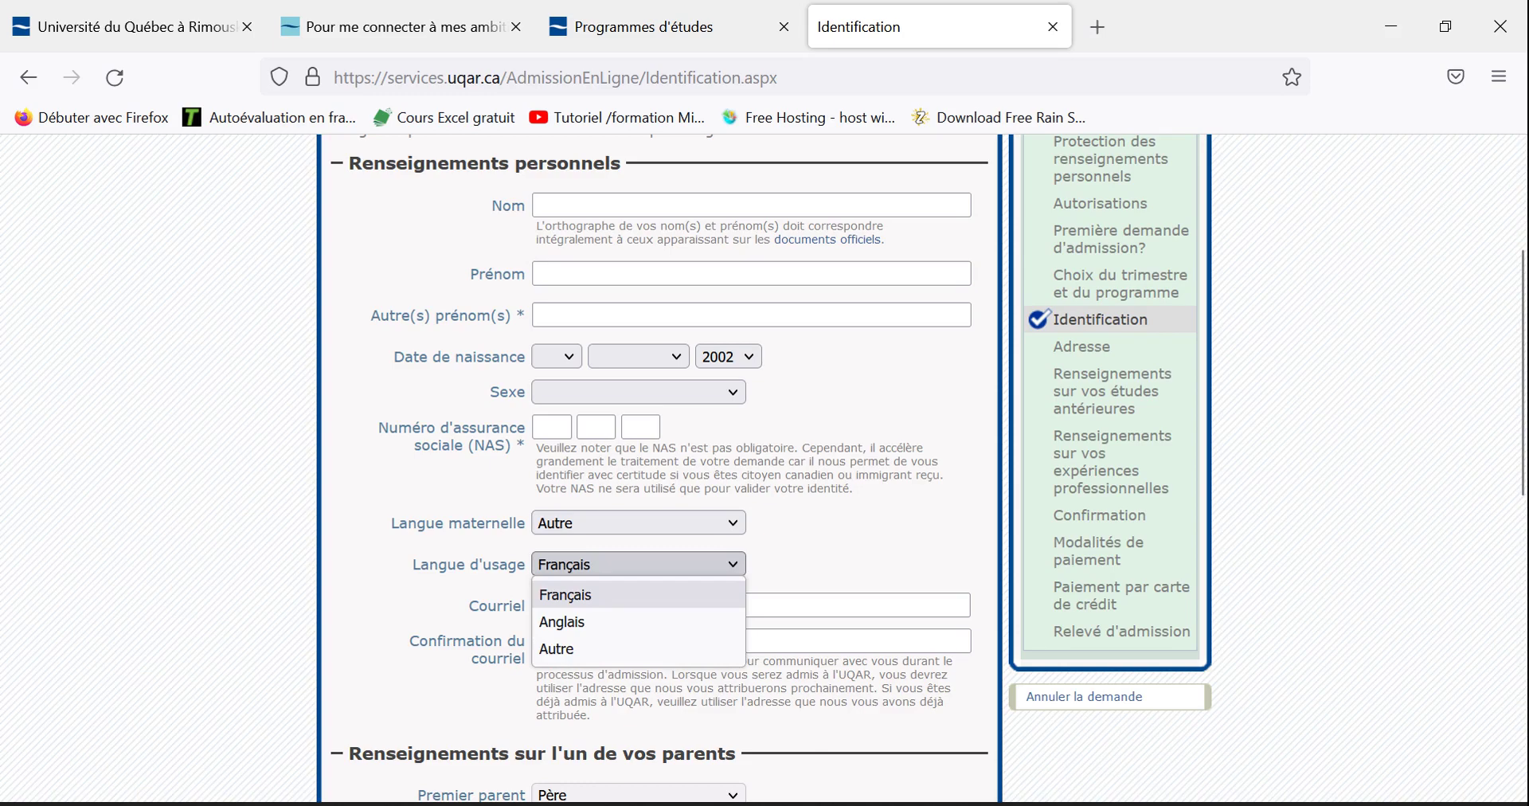
click(597, 649)
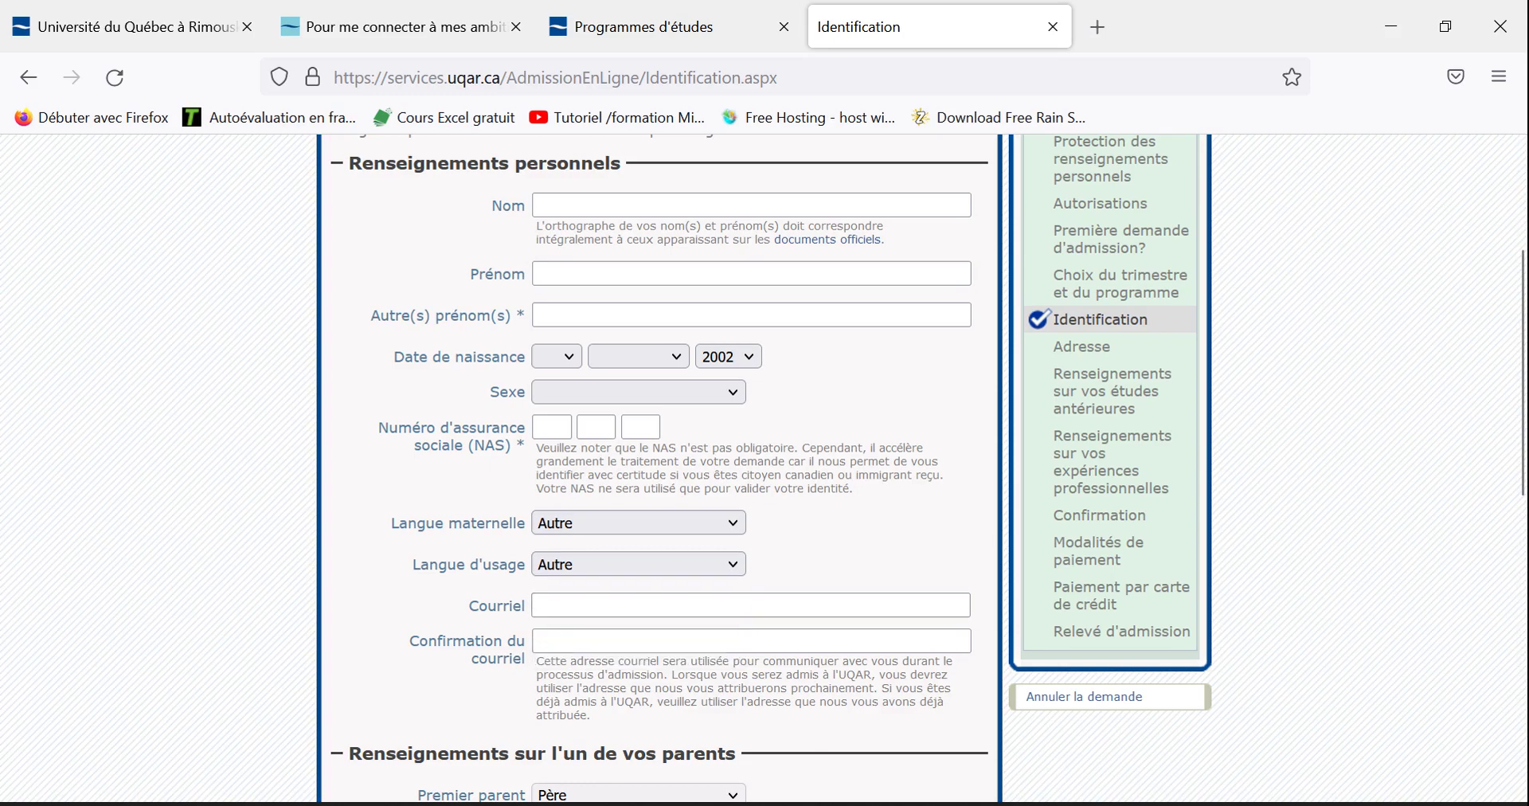
Step: Examine the email, parent and Canadian status sections of the identification form, including the available options for Statut au Canada
click(637, 605)
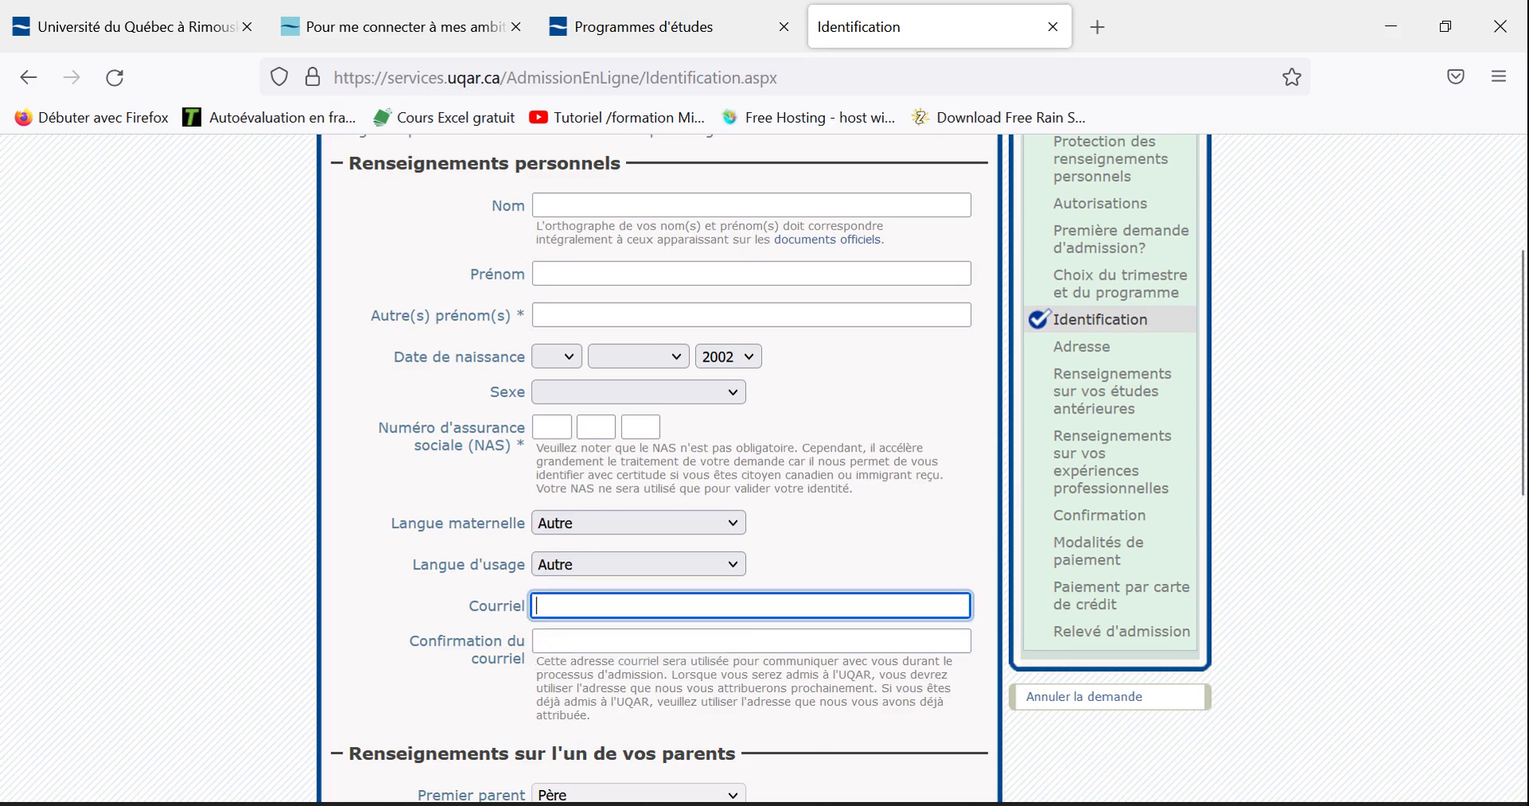
click(637, 641)
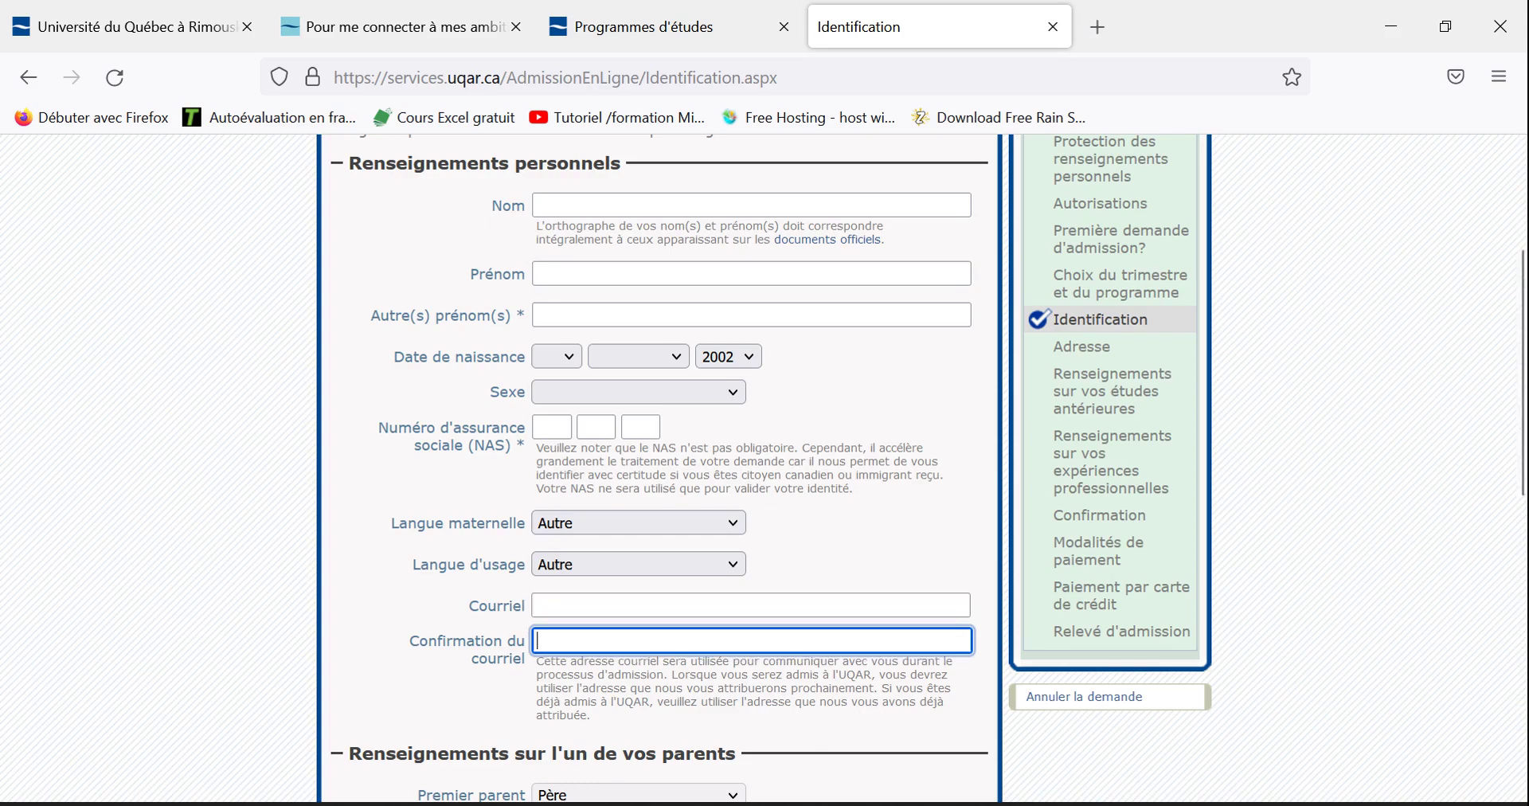
scroll(765, 470, down, 3)
scroll(764, 470, down, 2)
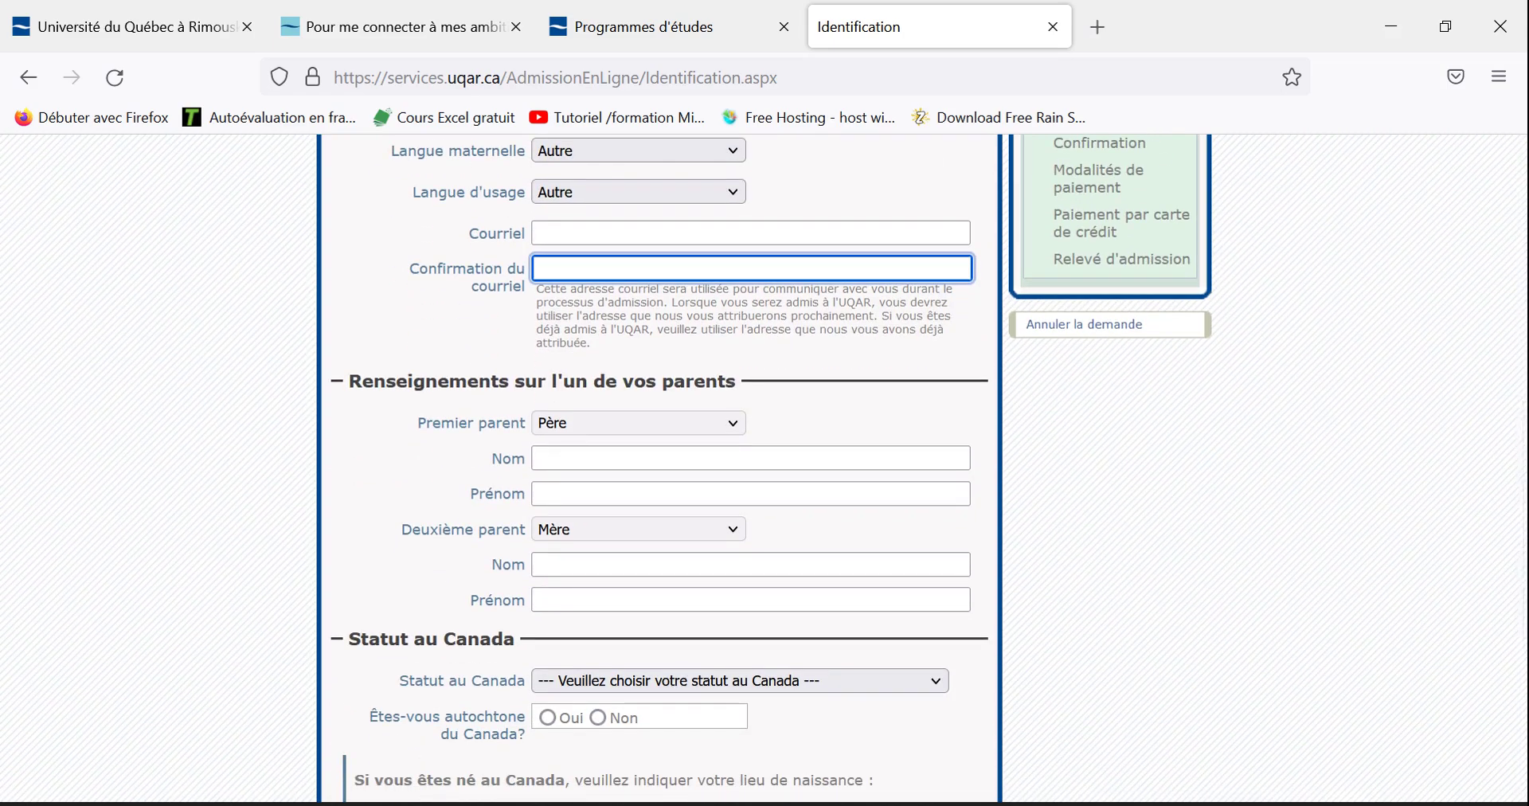
scroll(765, 470, down, 2)
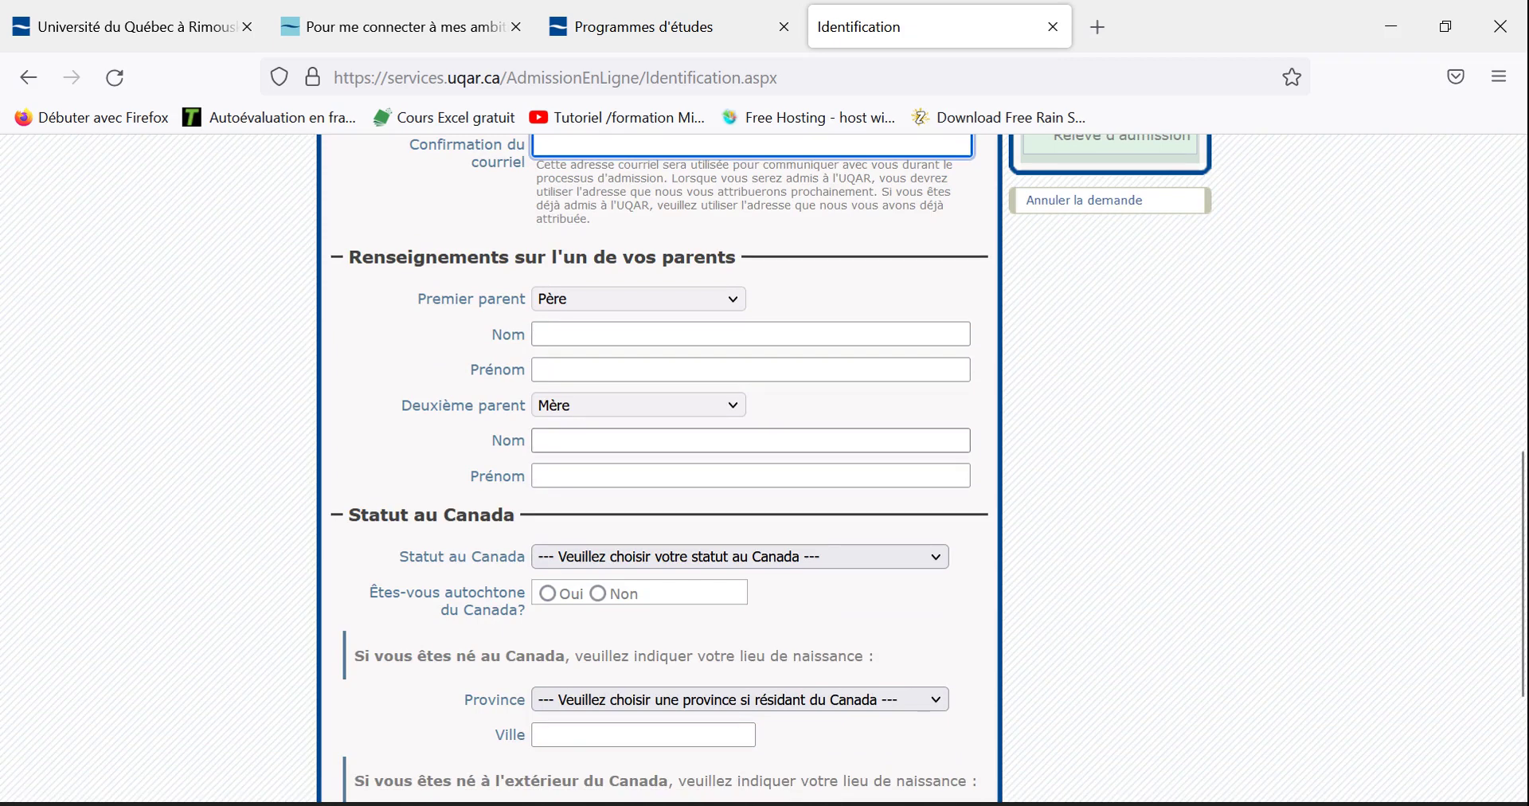
scroll(764, 470, down, 2)
scroll(765, 470, down, 2)
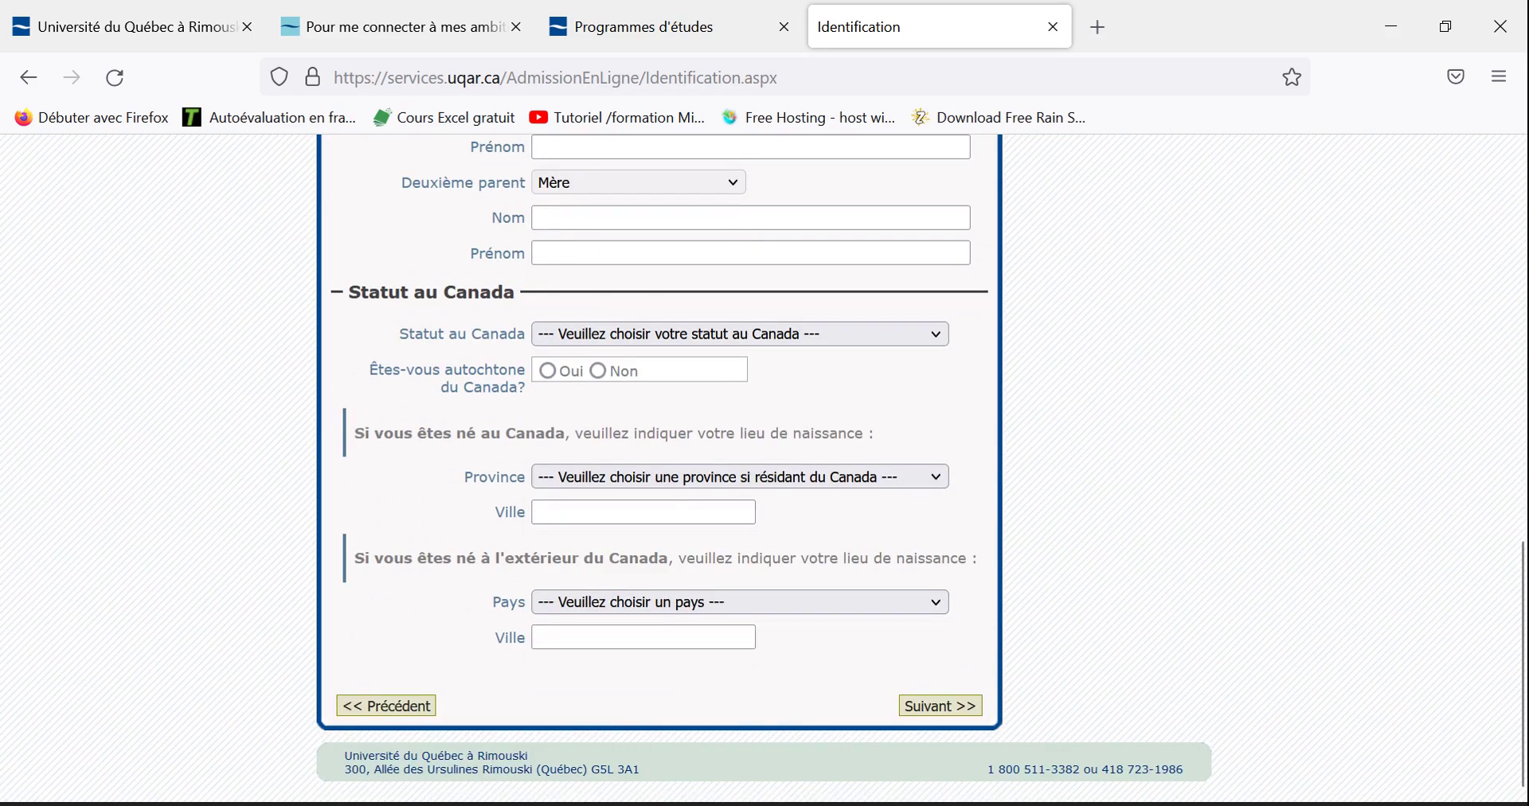
click(740, 334)
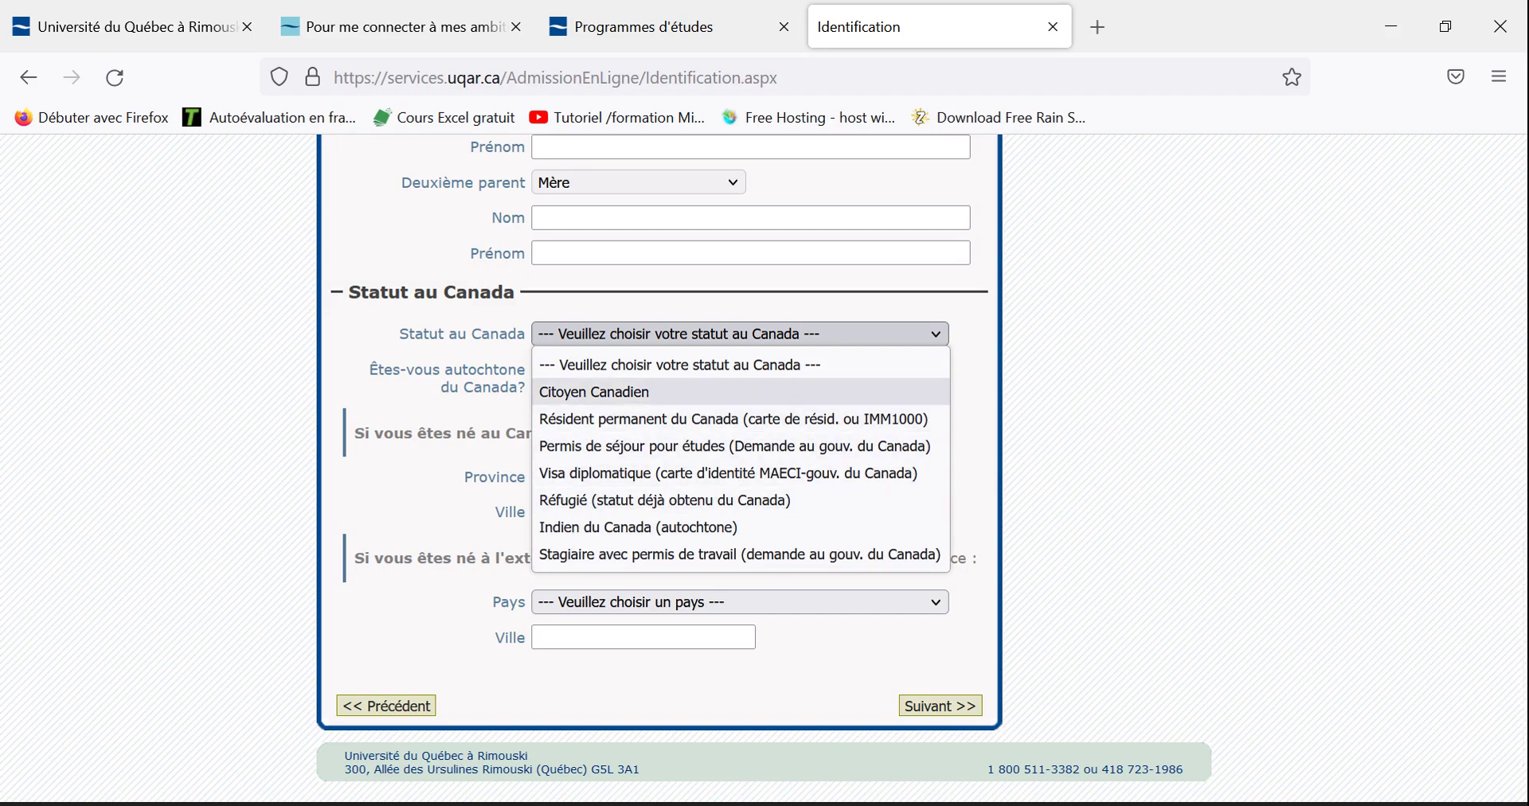
click(680, 364)
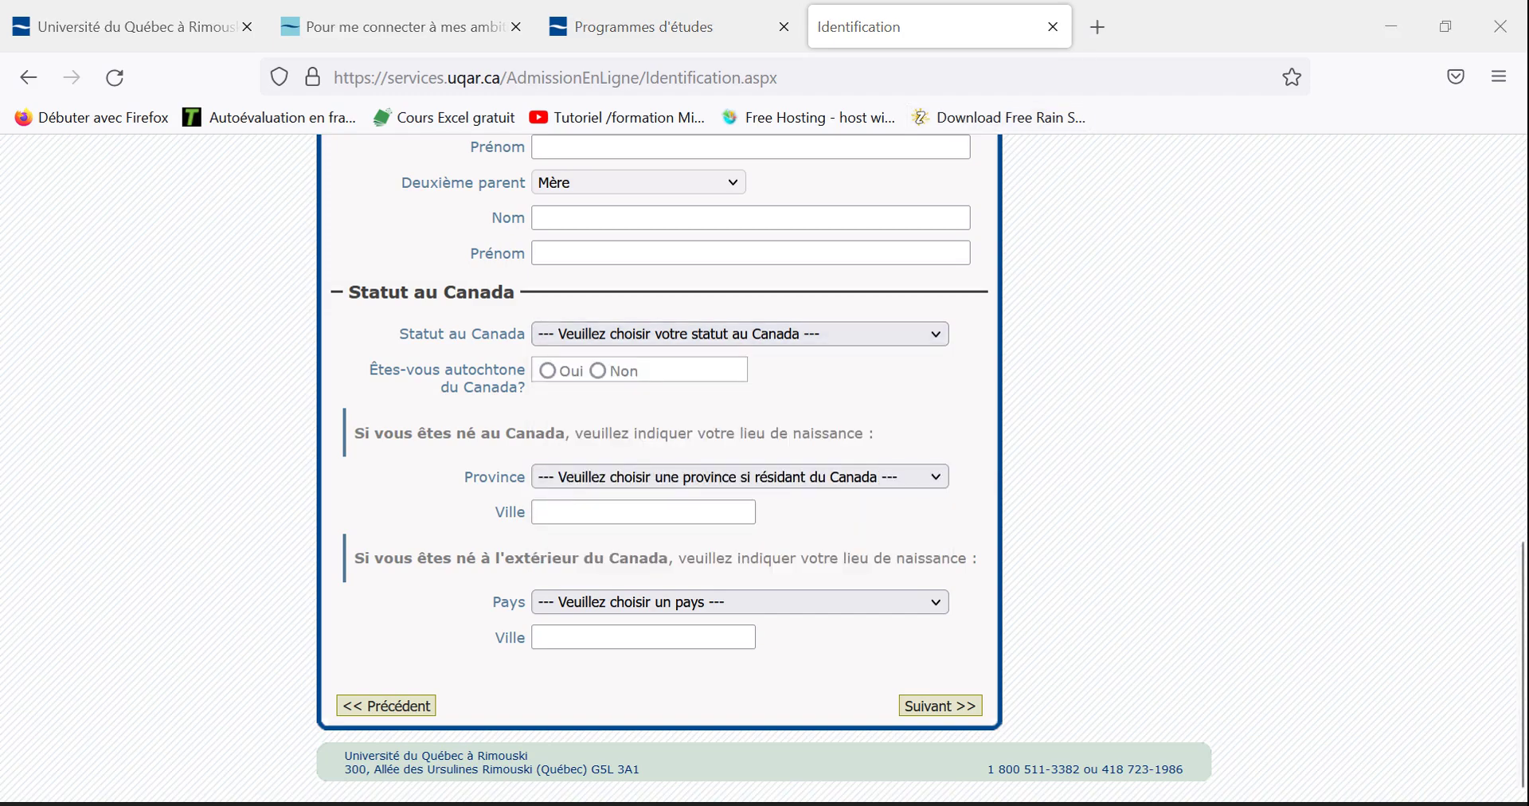
click(740, 334)
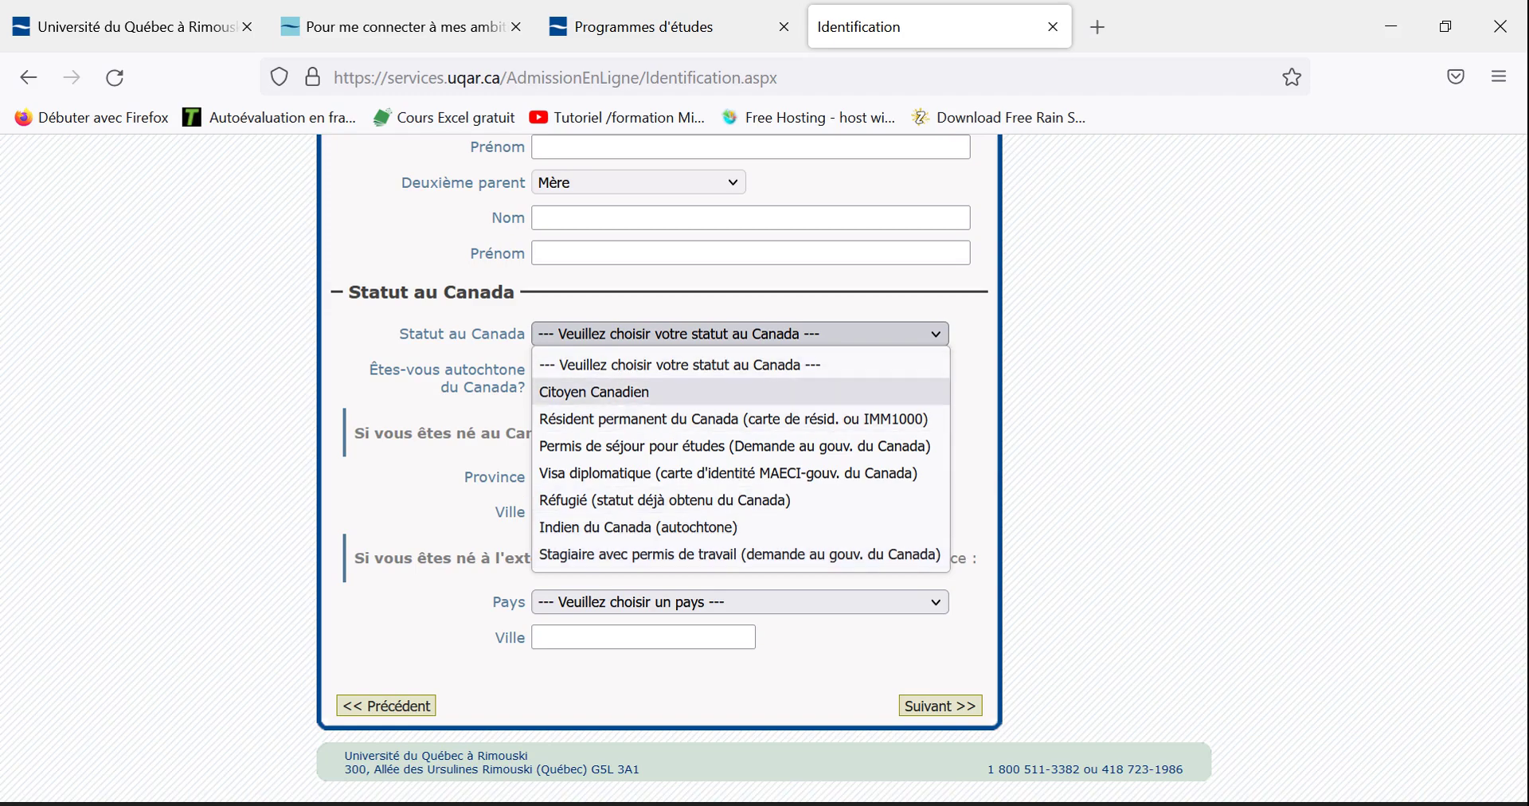
click(512, 512)
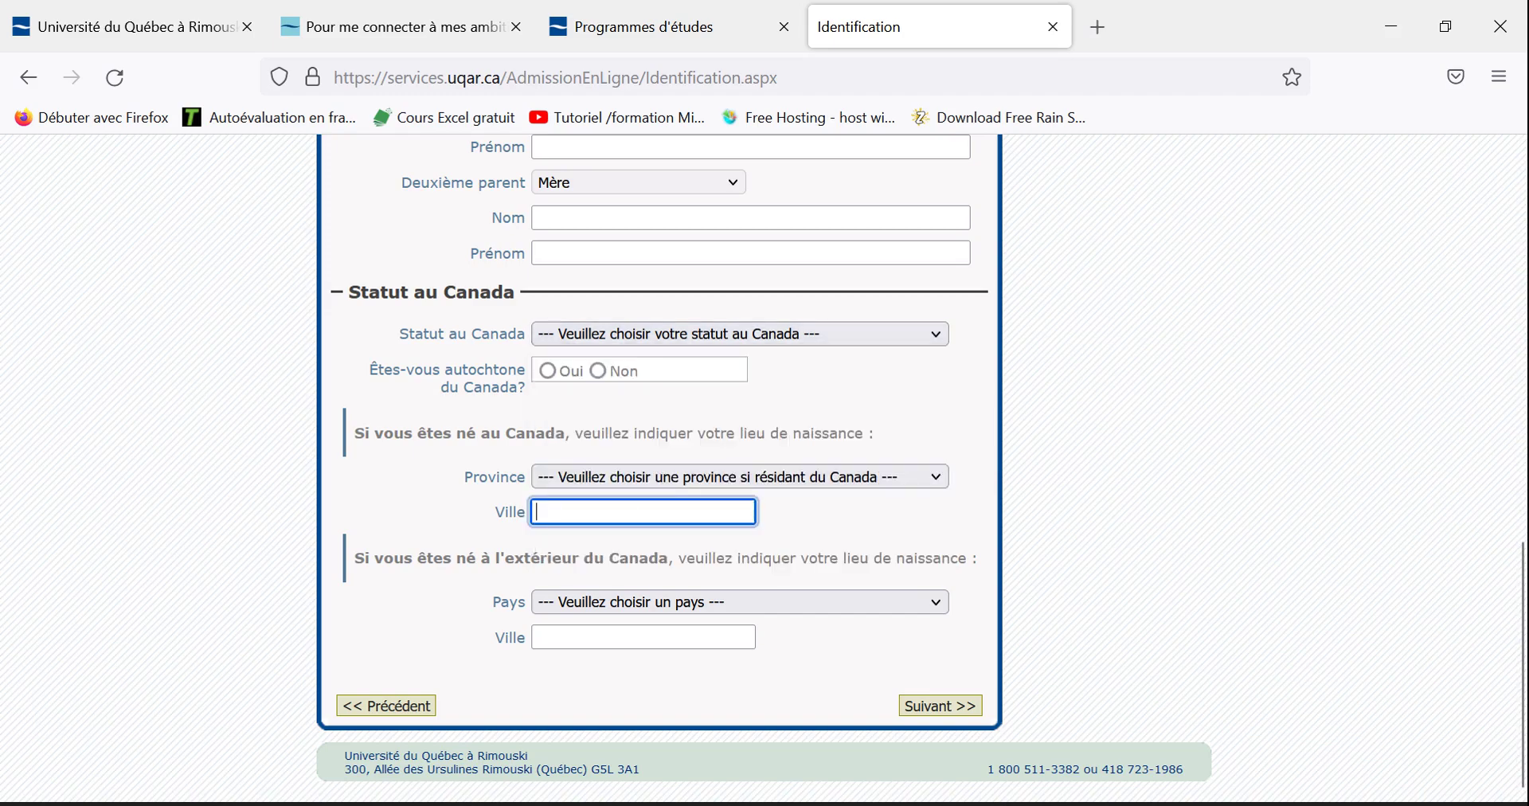
Step: Answer Non to the question about being Indigenous to Canada and look through the list of birth provinces
click(598, 371)
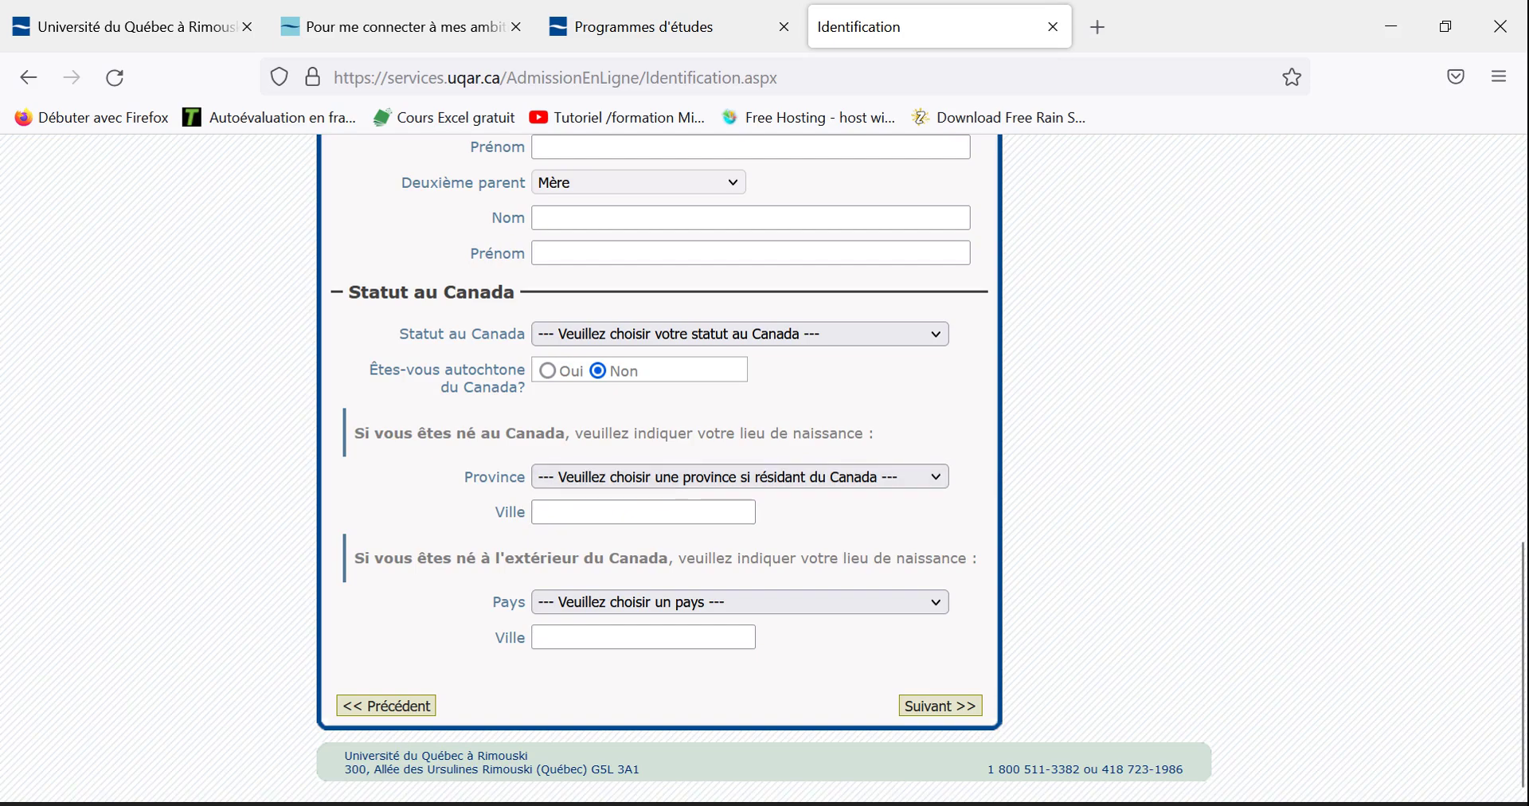
click(739, 476)
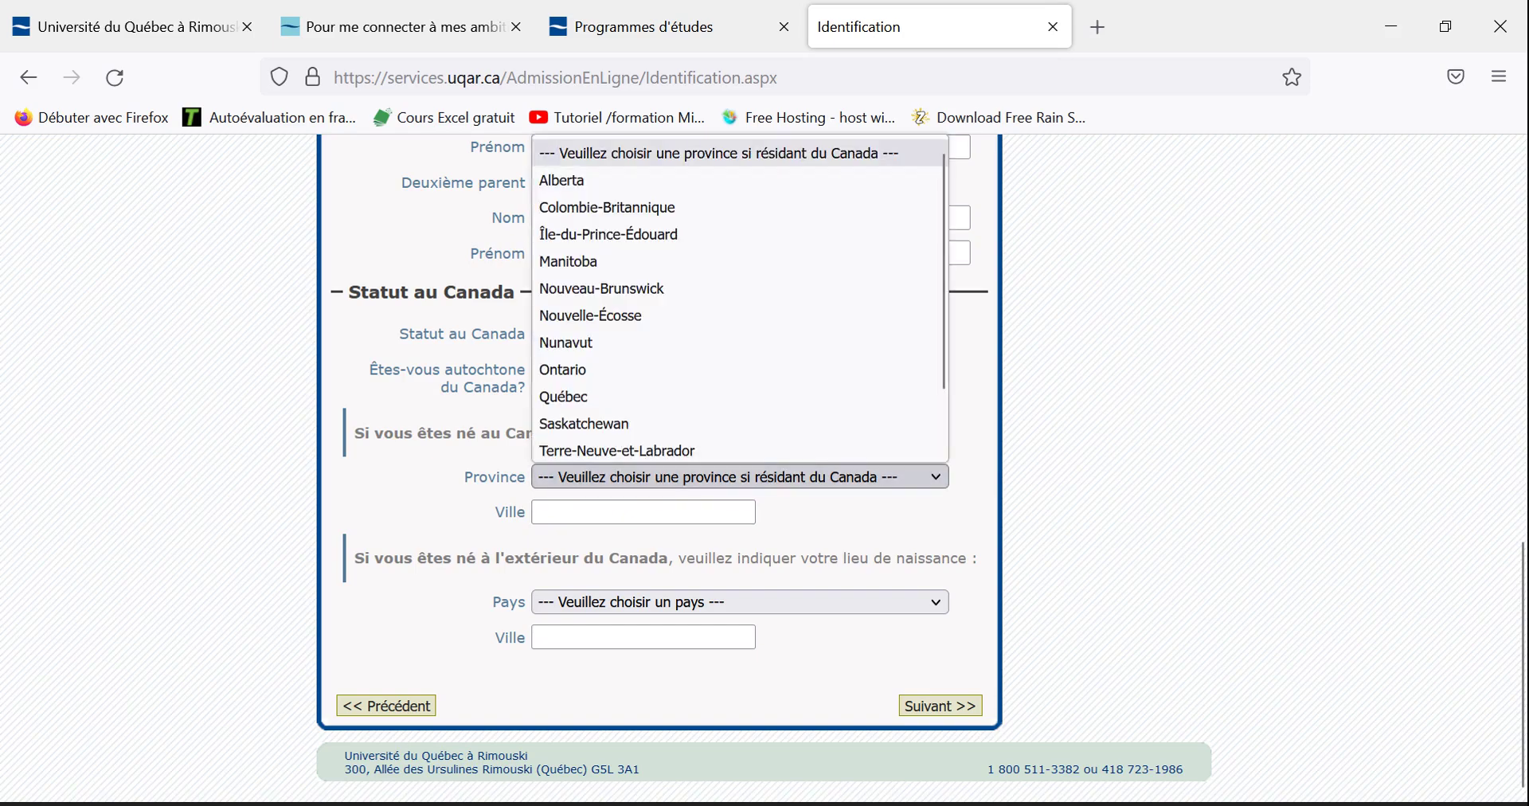
scroll(733, 335, down, 1)
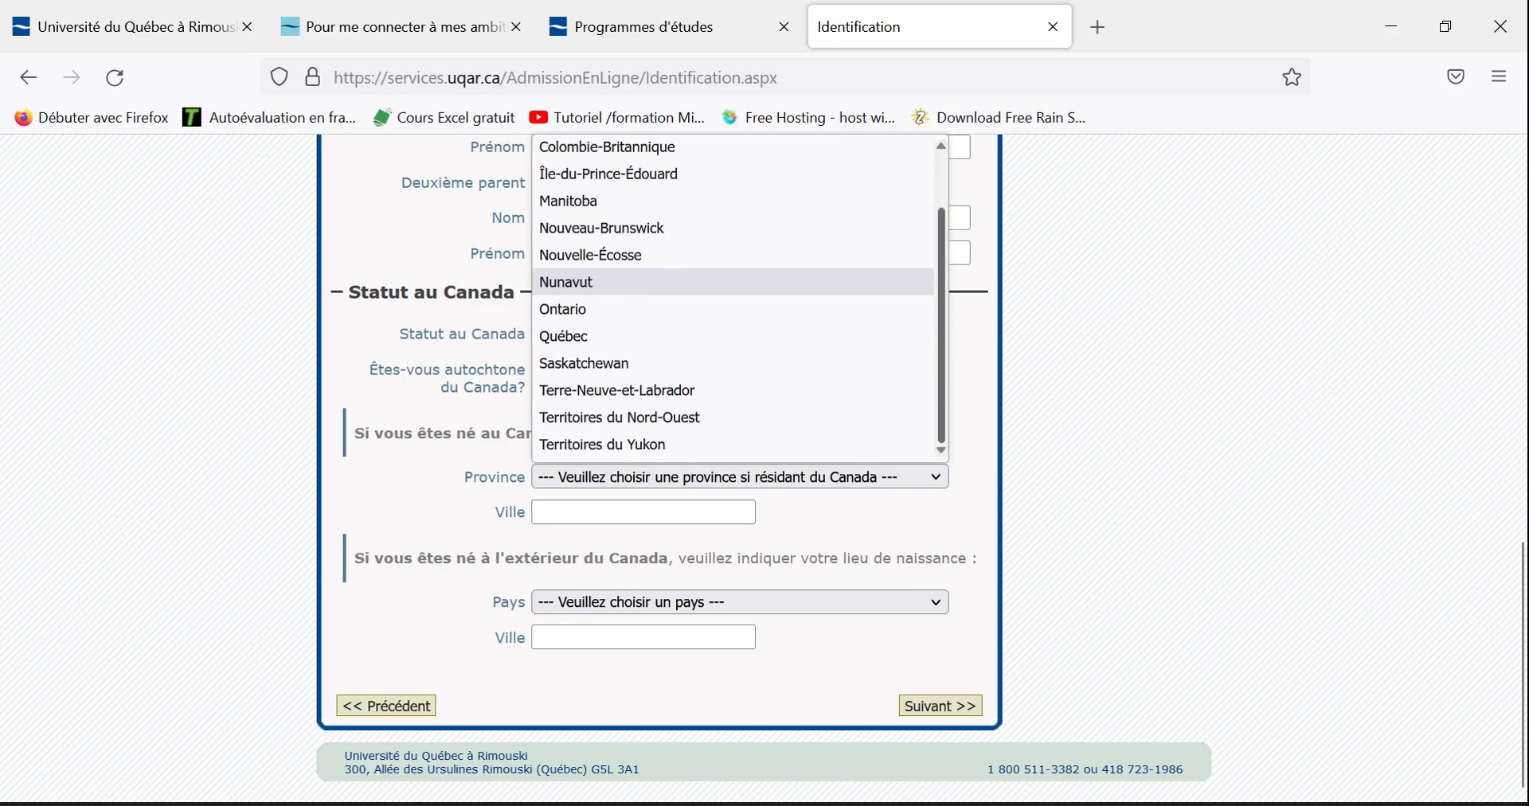
scroll(733, 343, up, 1)
click(739, 477)
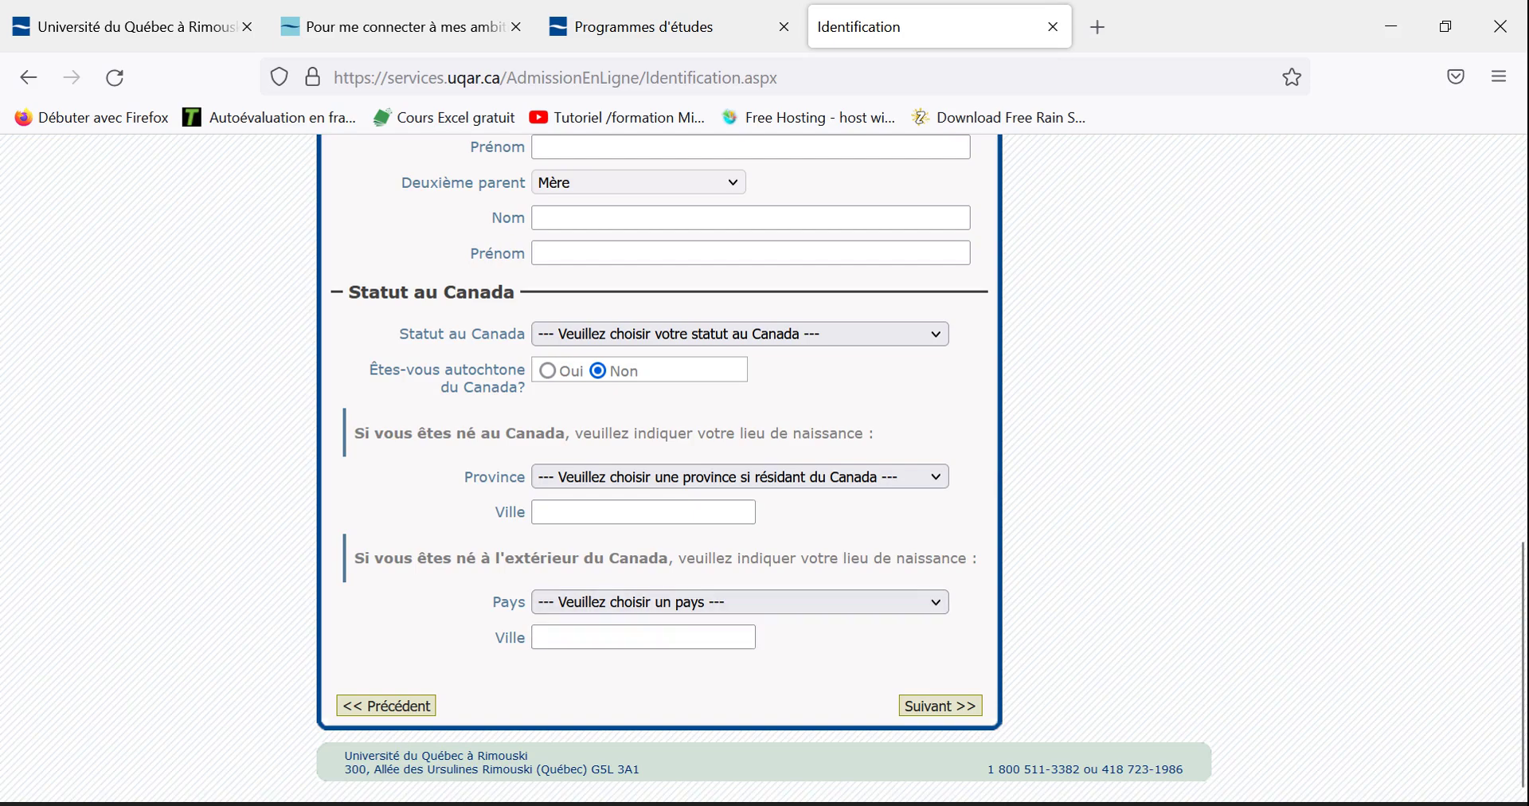
Step: Set the place of birth outside Canada to the country Algérie and the city Alger
click(739, 602)
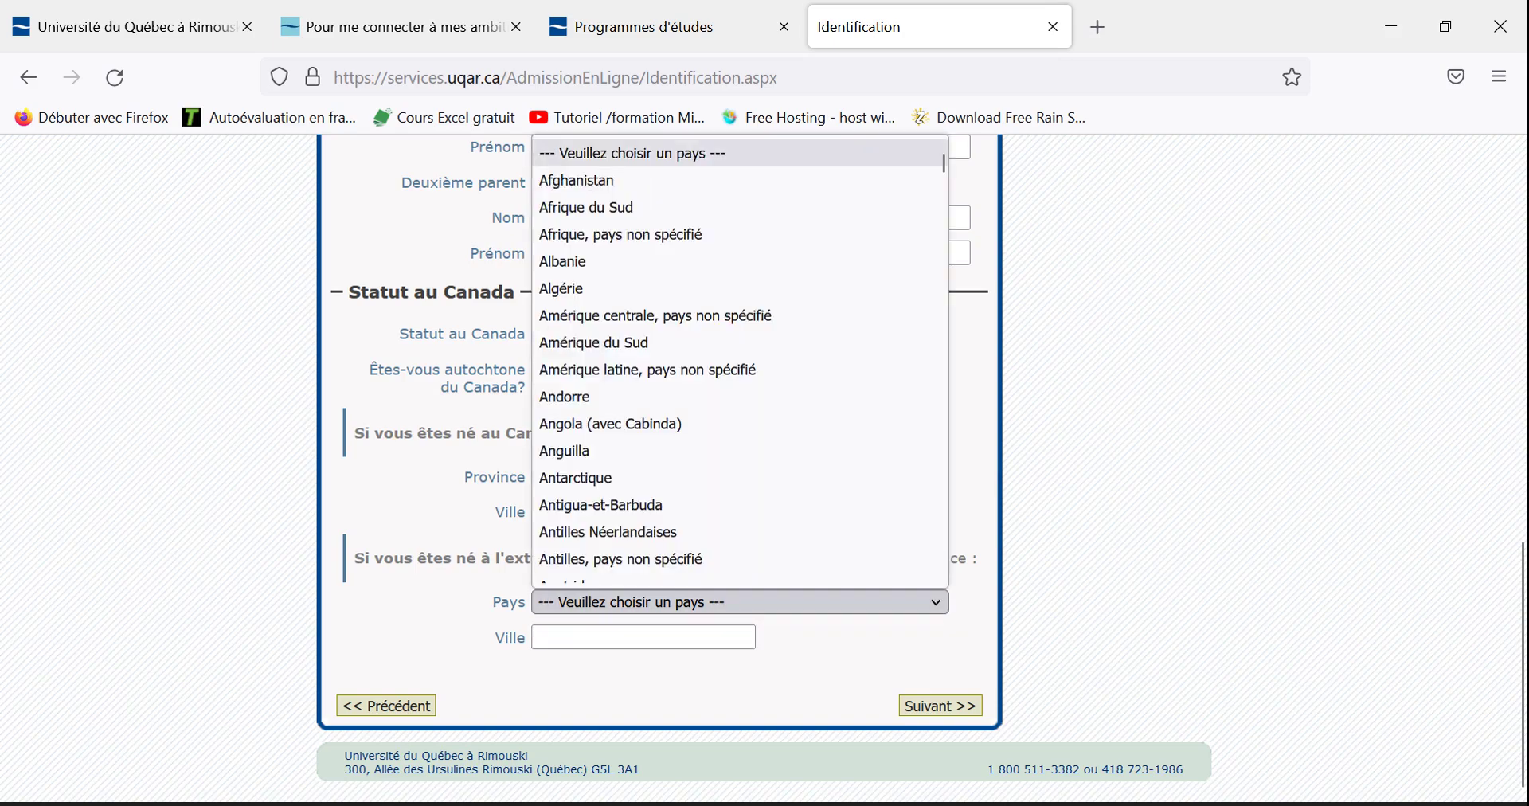
scroll(739, 299, down, 1)
click(637, 272)
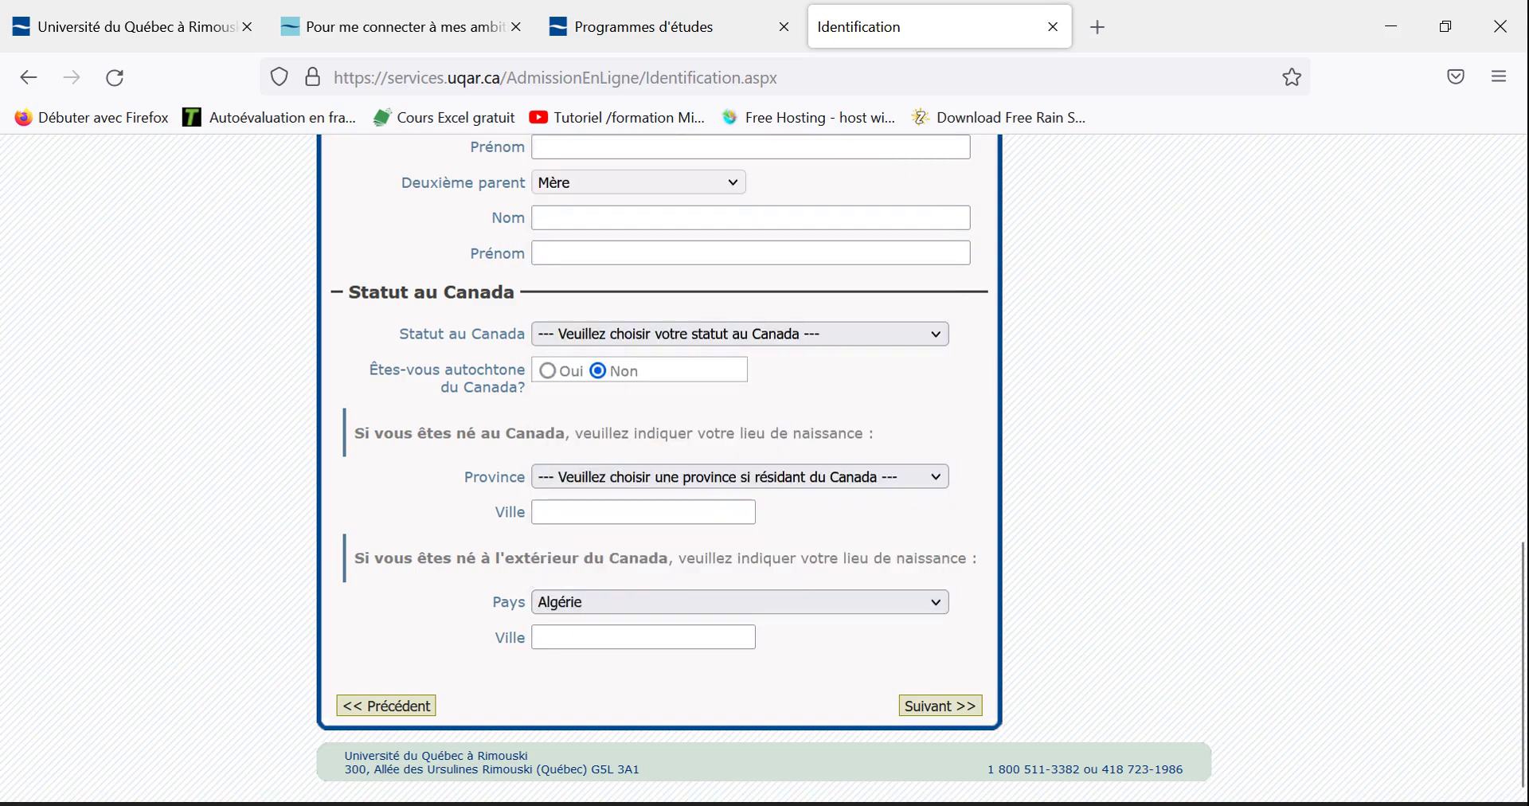
click(643, 637)
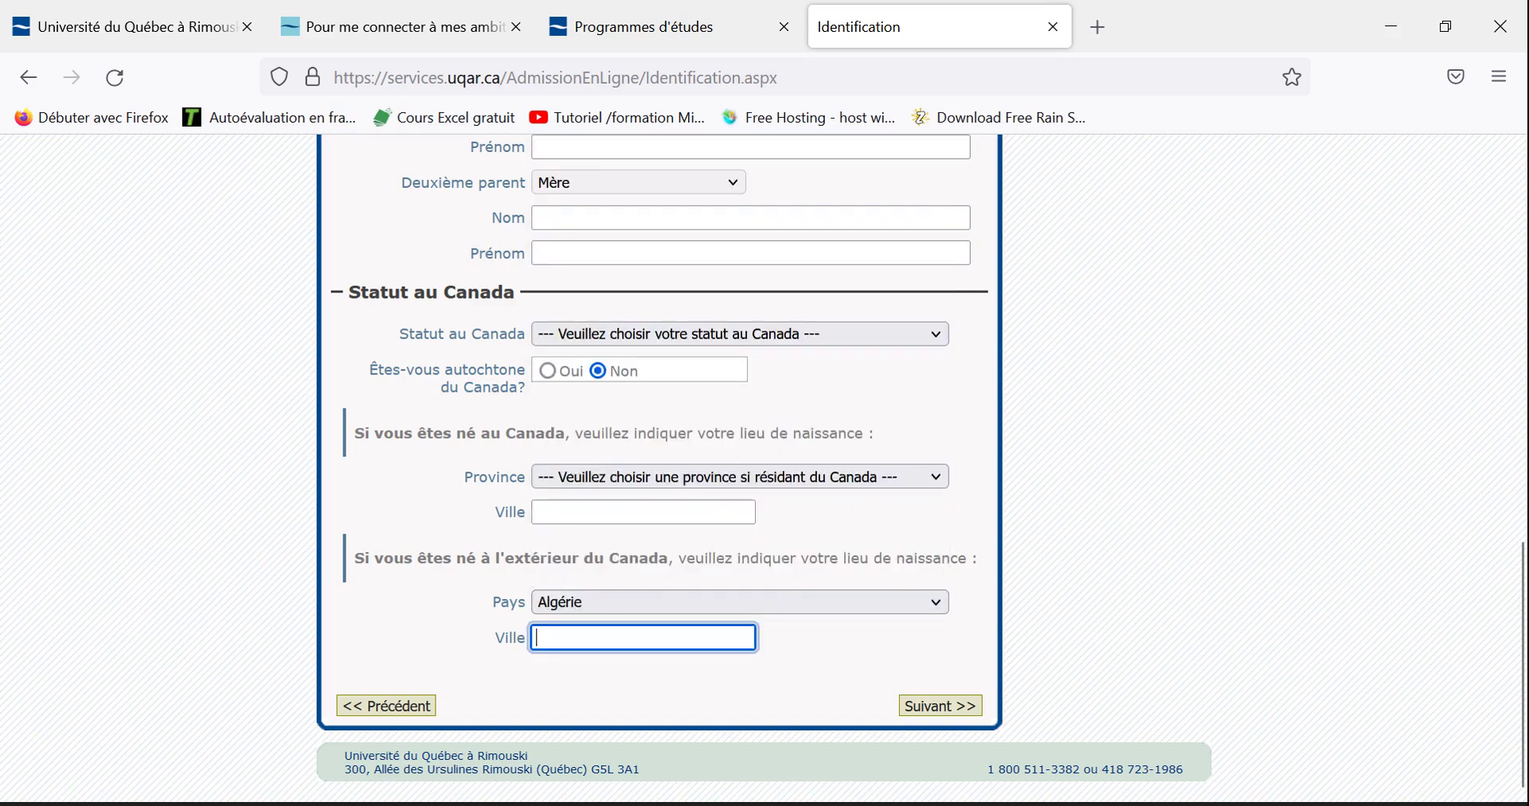
text(Alger)
click(832, 653)
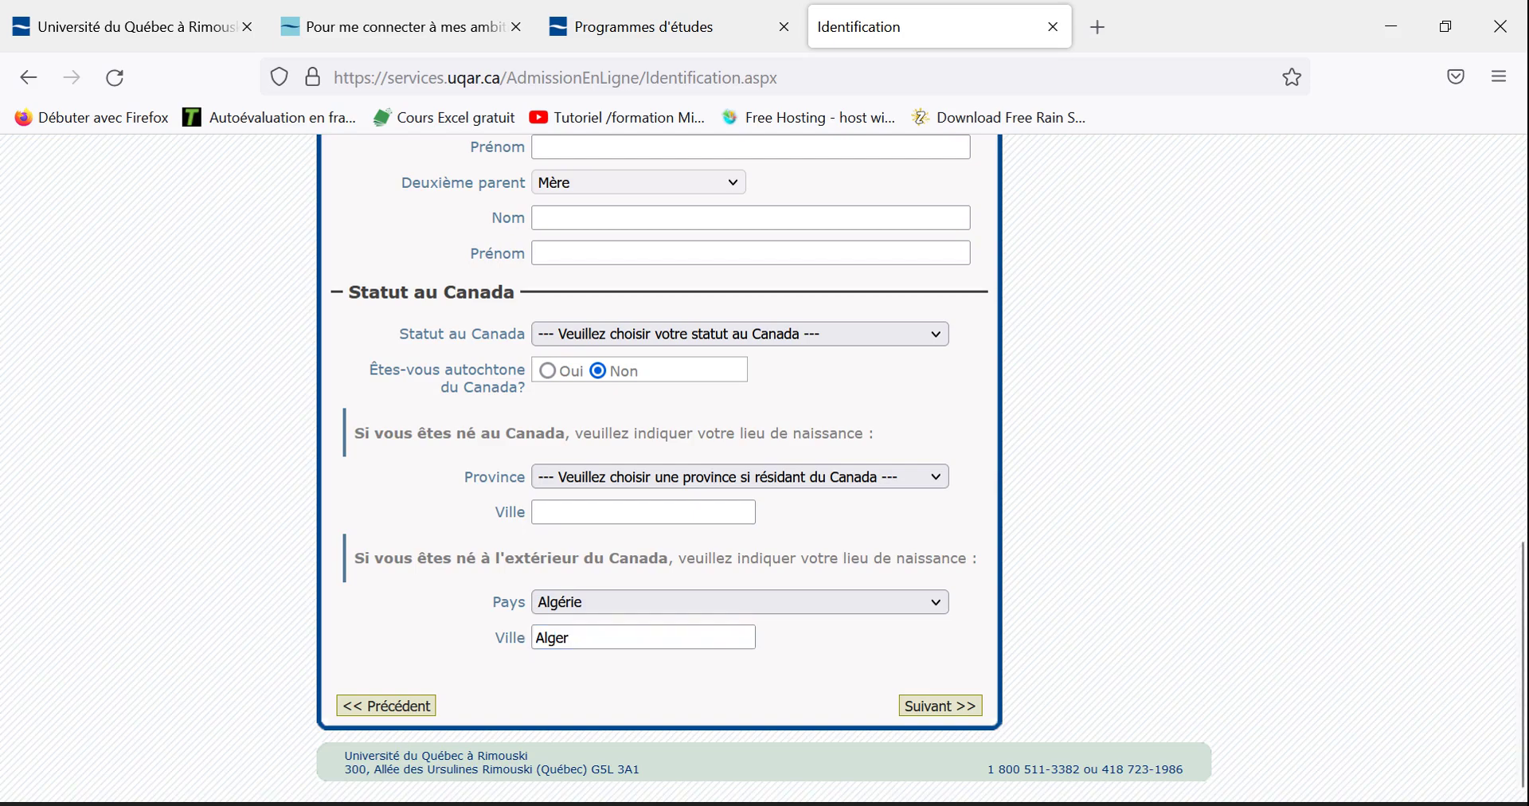
Step: Review the completed personal, email and parent details, and submit the identification page
scroll(764, 469, up, 15)
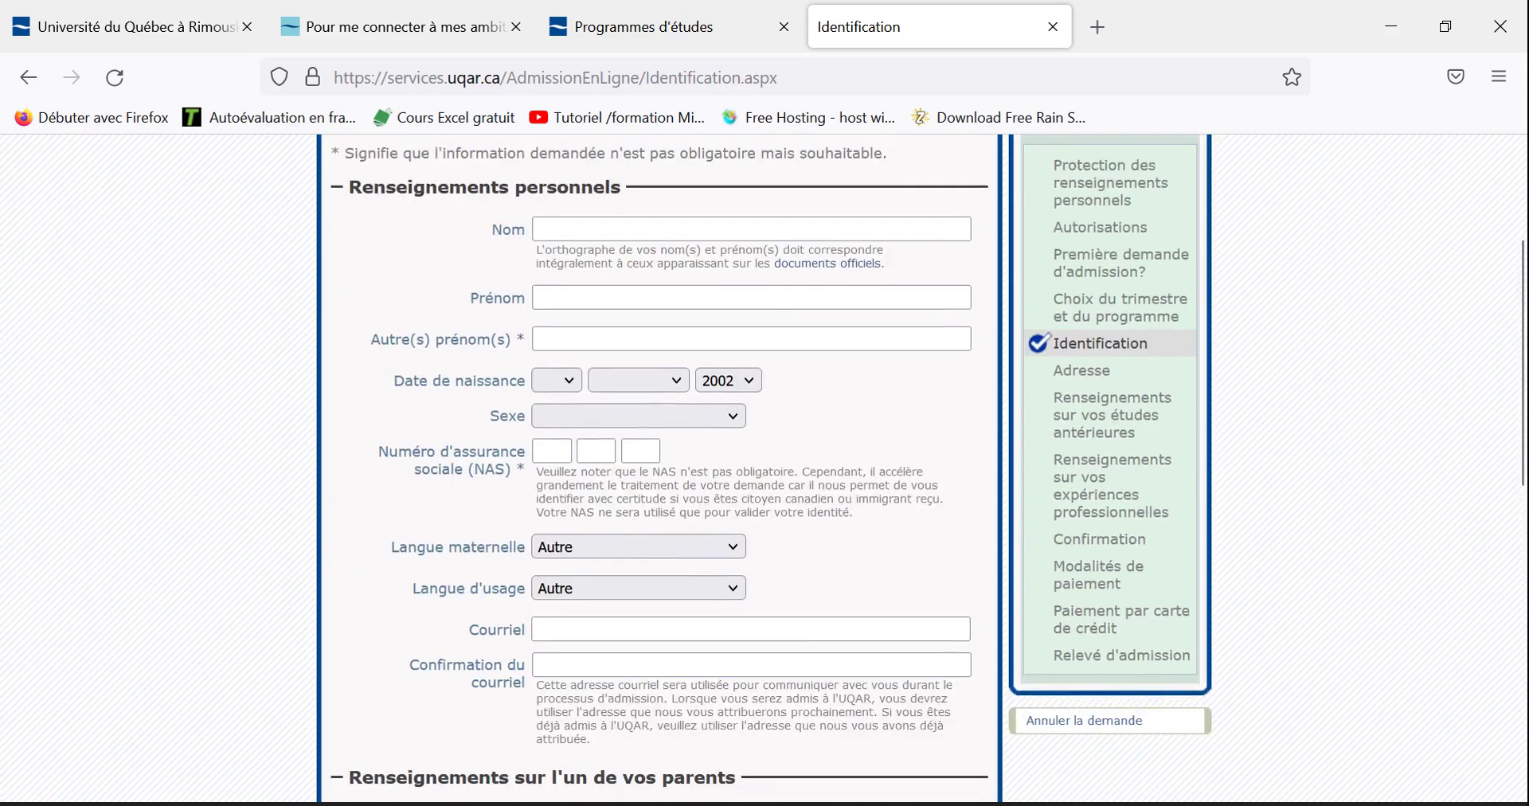
scroll(765, 470, down, 1)
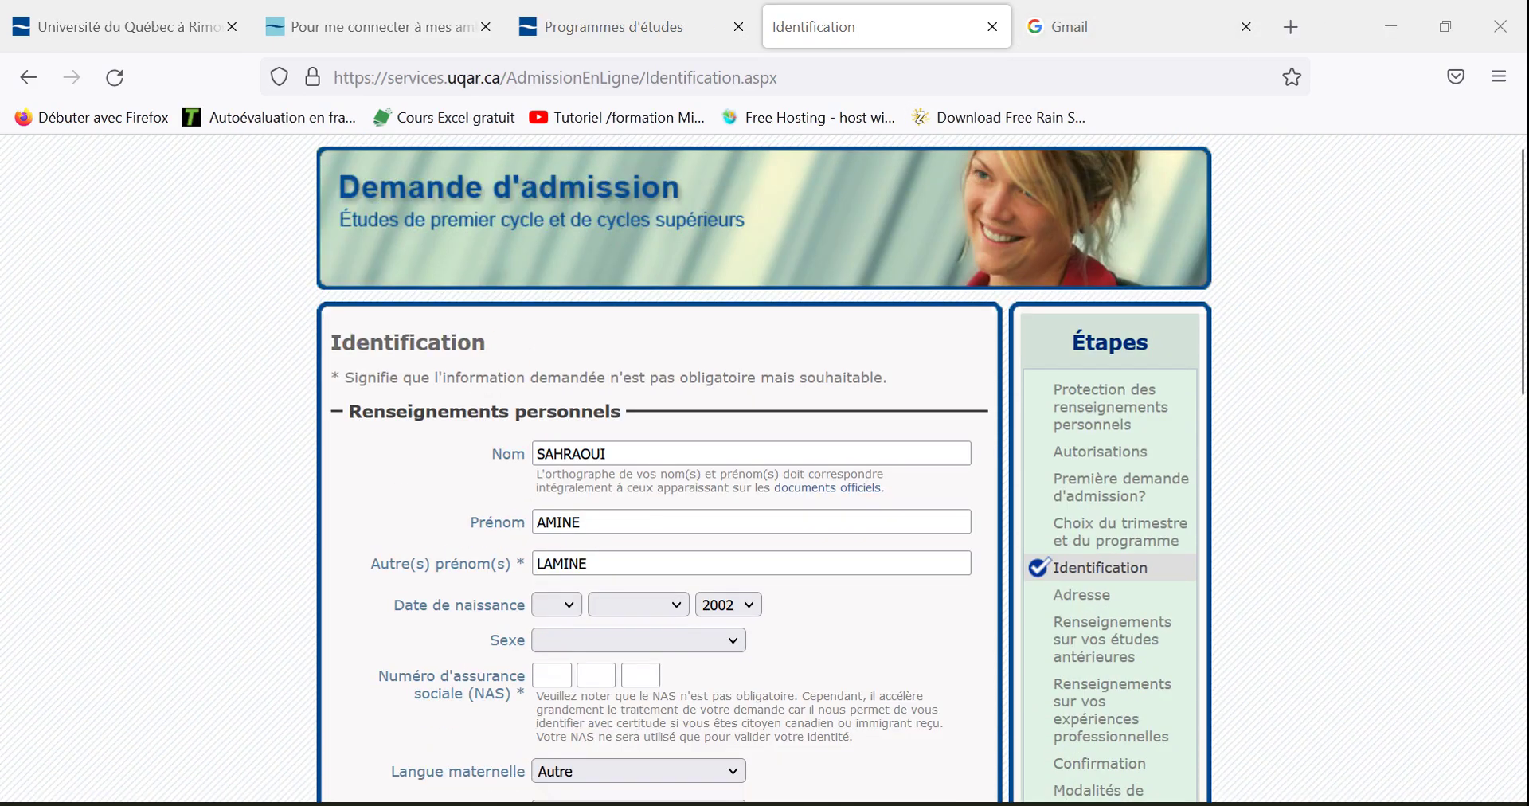
scroll(765, 469, down, 10)
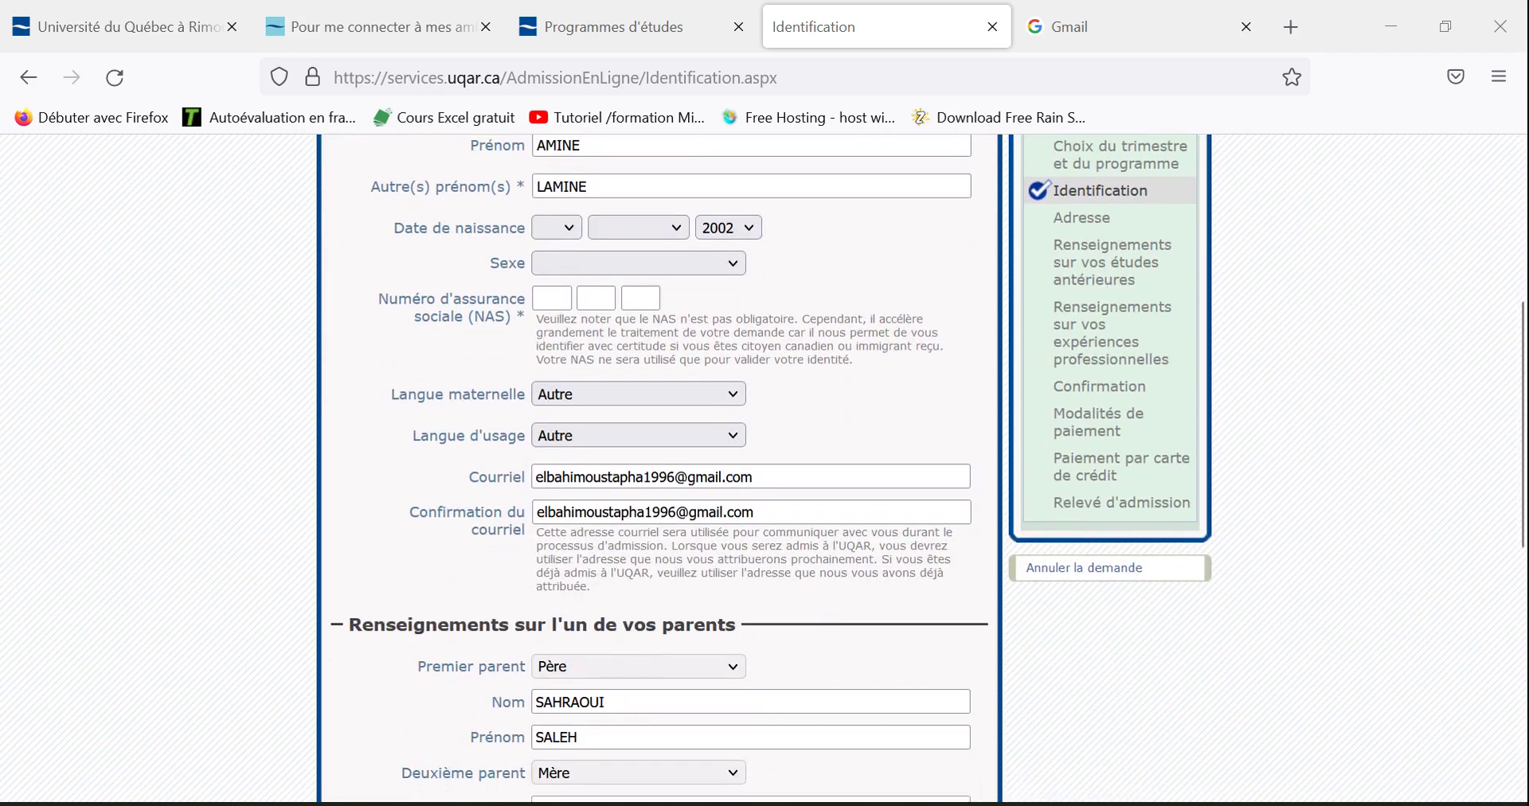
scroll(765, 470, down, 4)
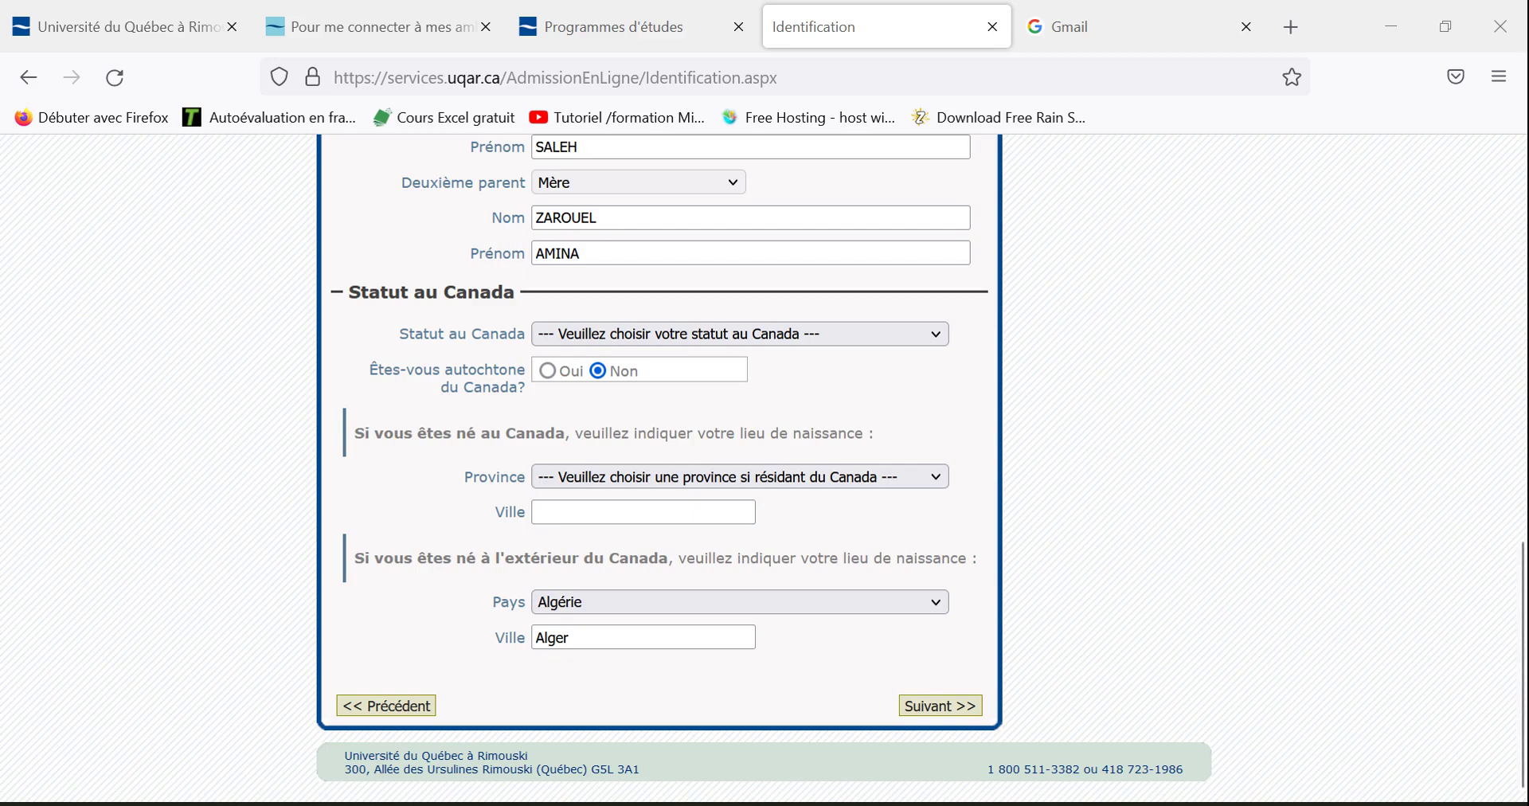
click(941, 706)
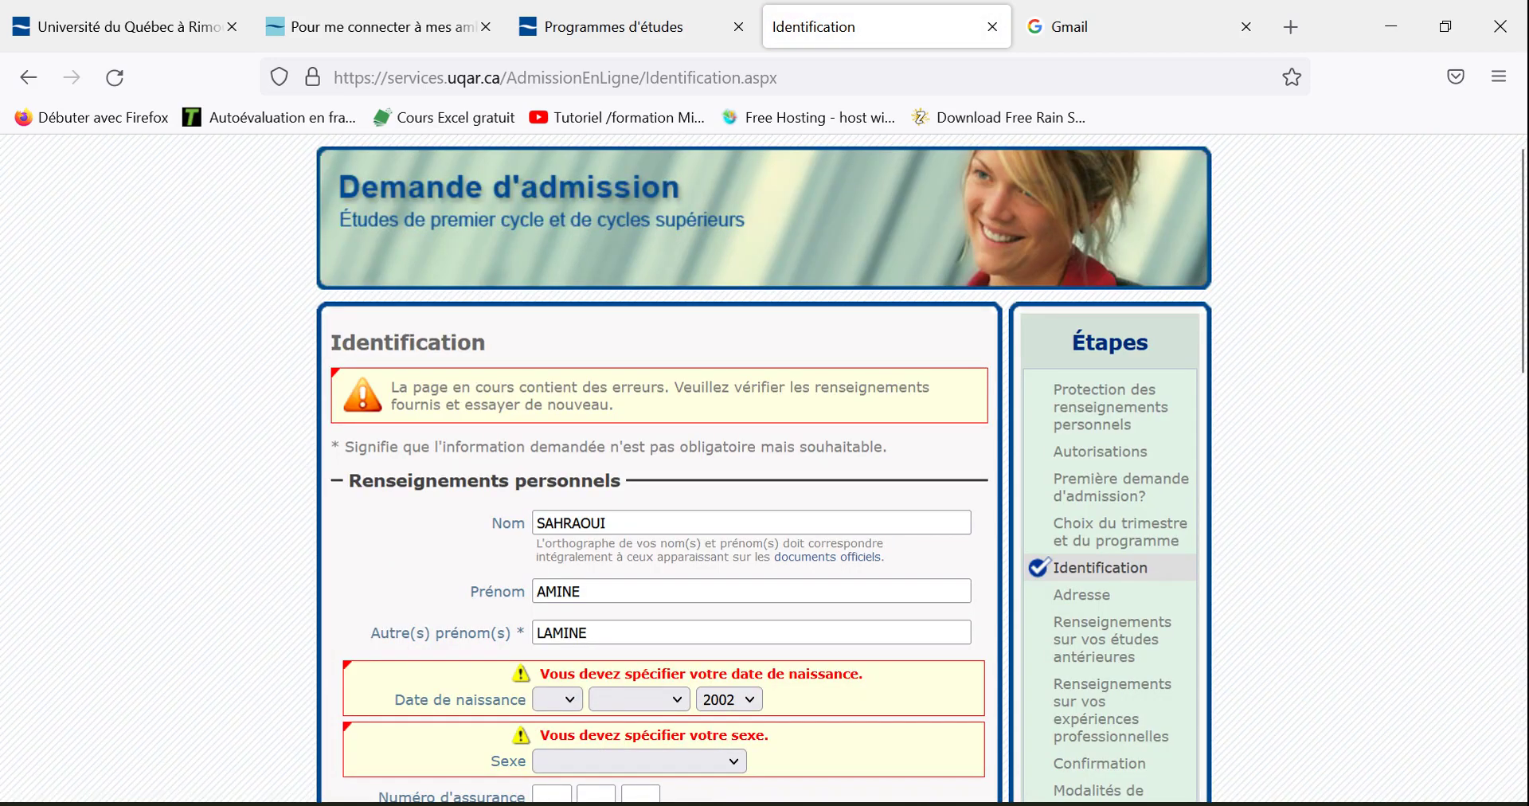
Step: Fill in the applicant's date of birth by choosing the day, month and year in the personal details section
scroll(765, 469, down, 3)
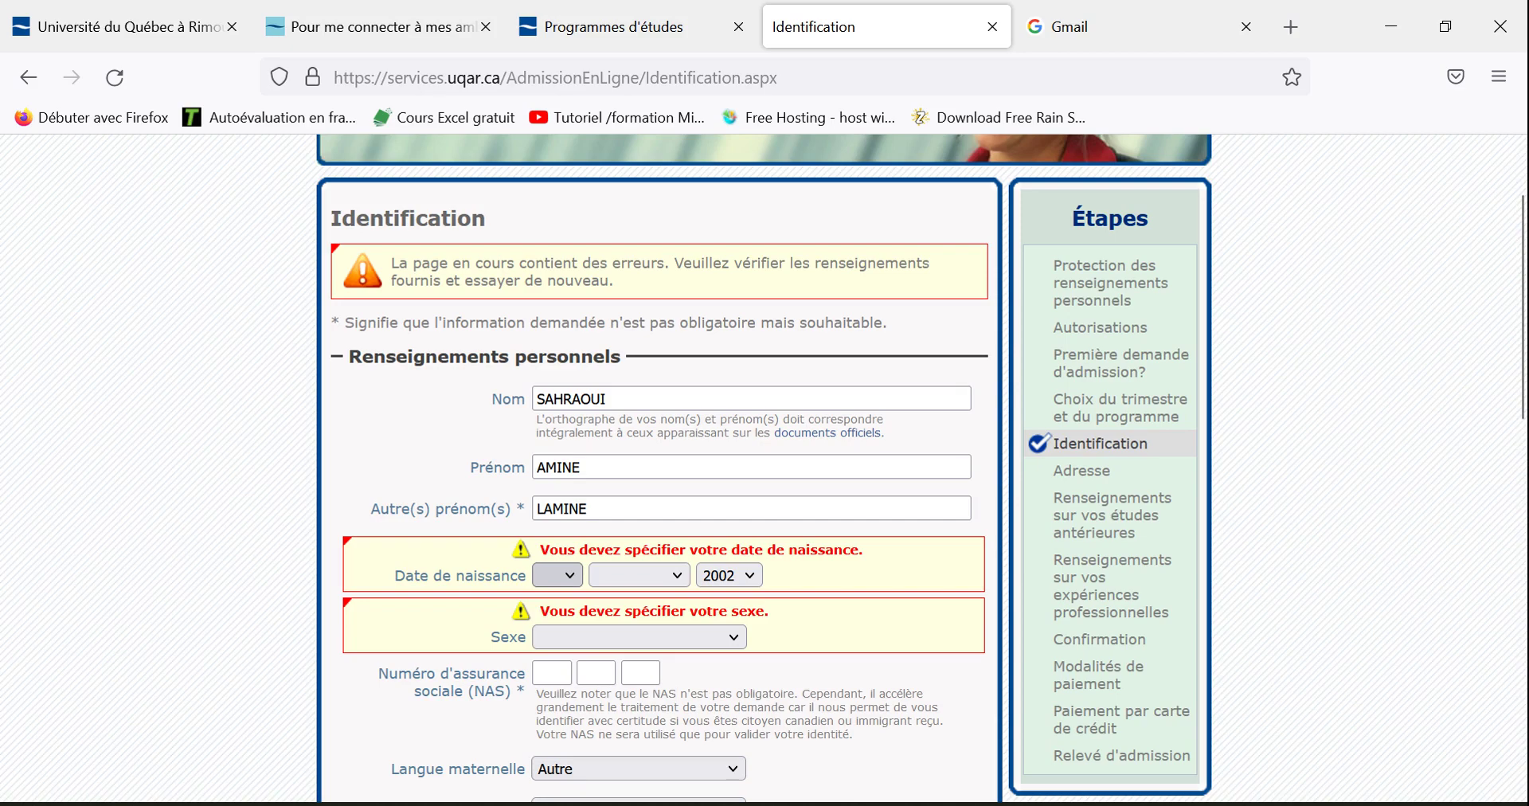
click(558, 574)
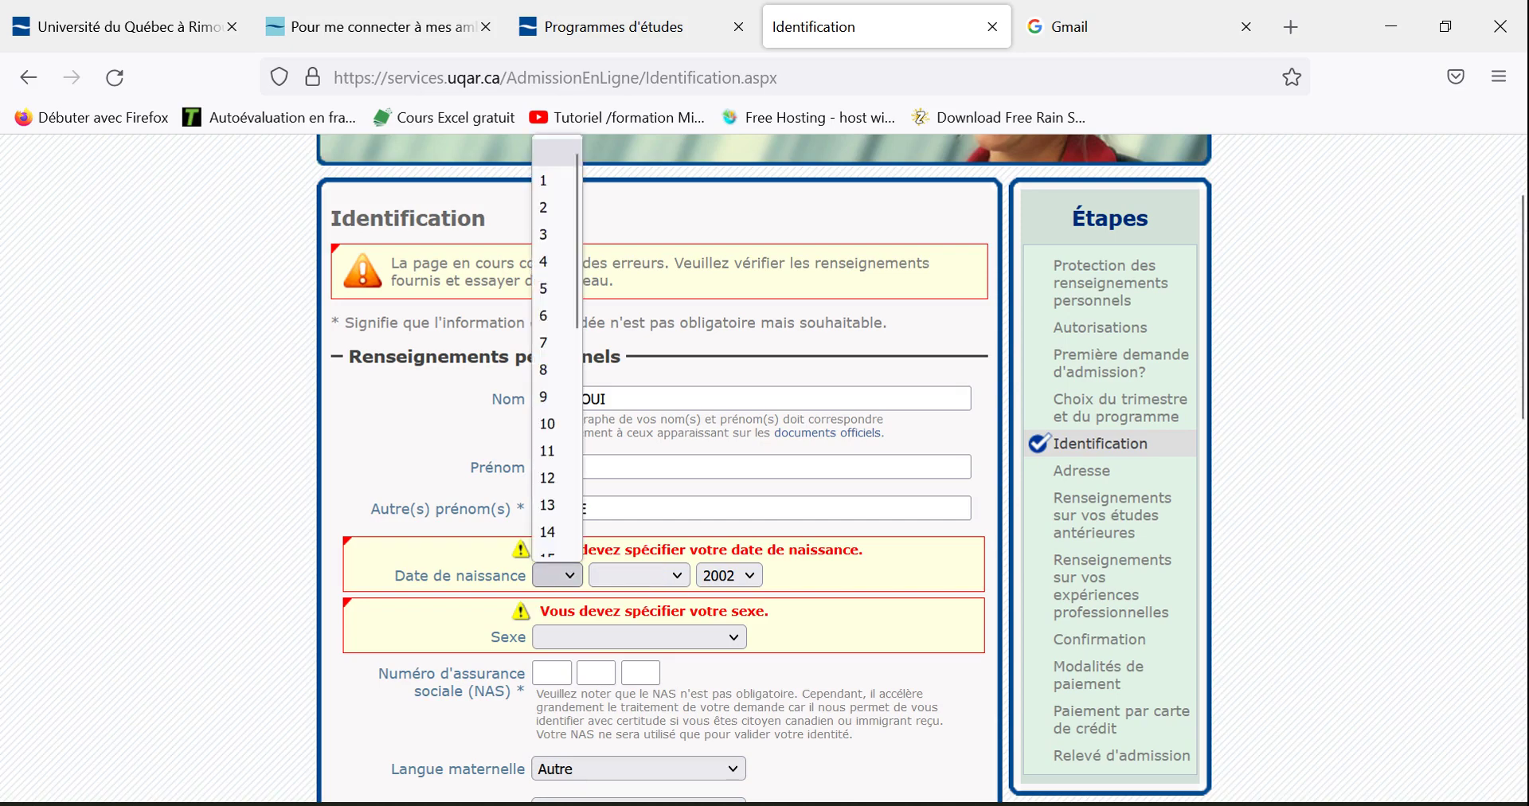
click(547, 477)
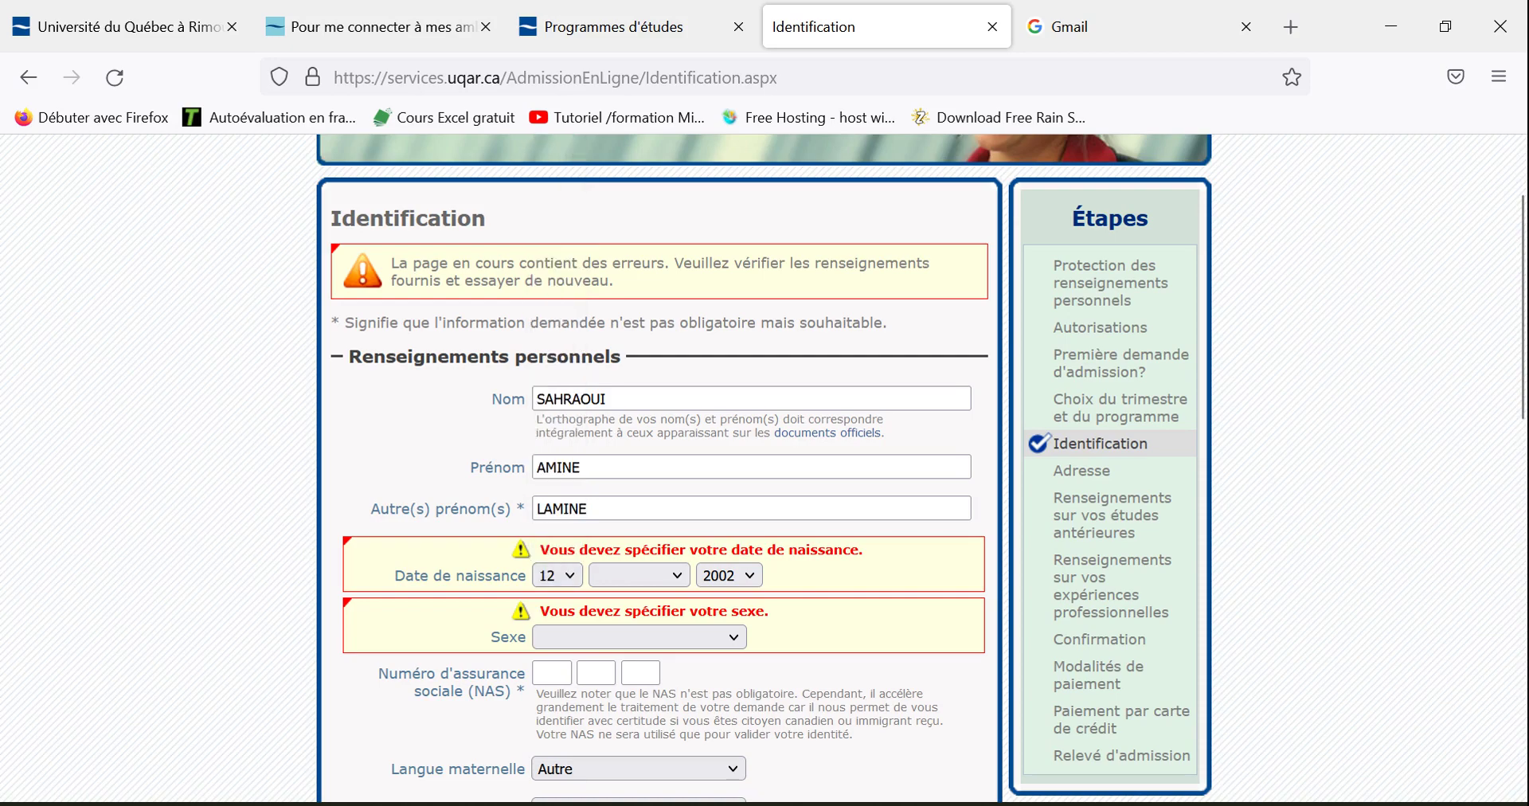
click(638, 574)
click(620, 489)
click(729, 575)
scroll(728, 532, down, 2)
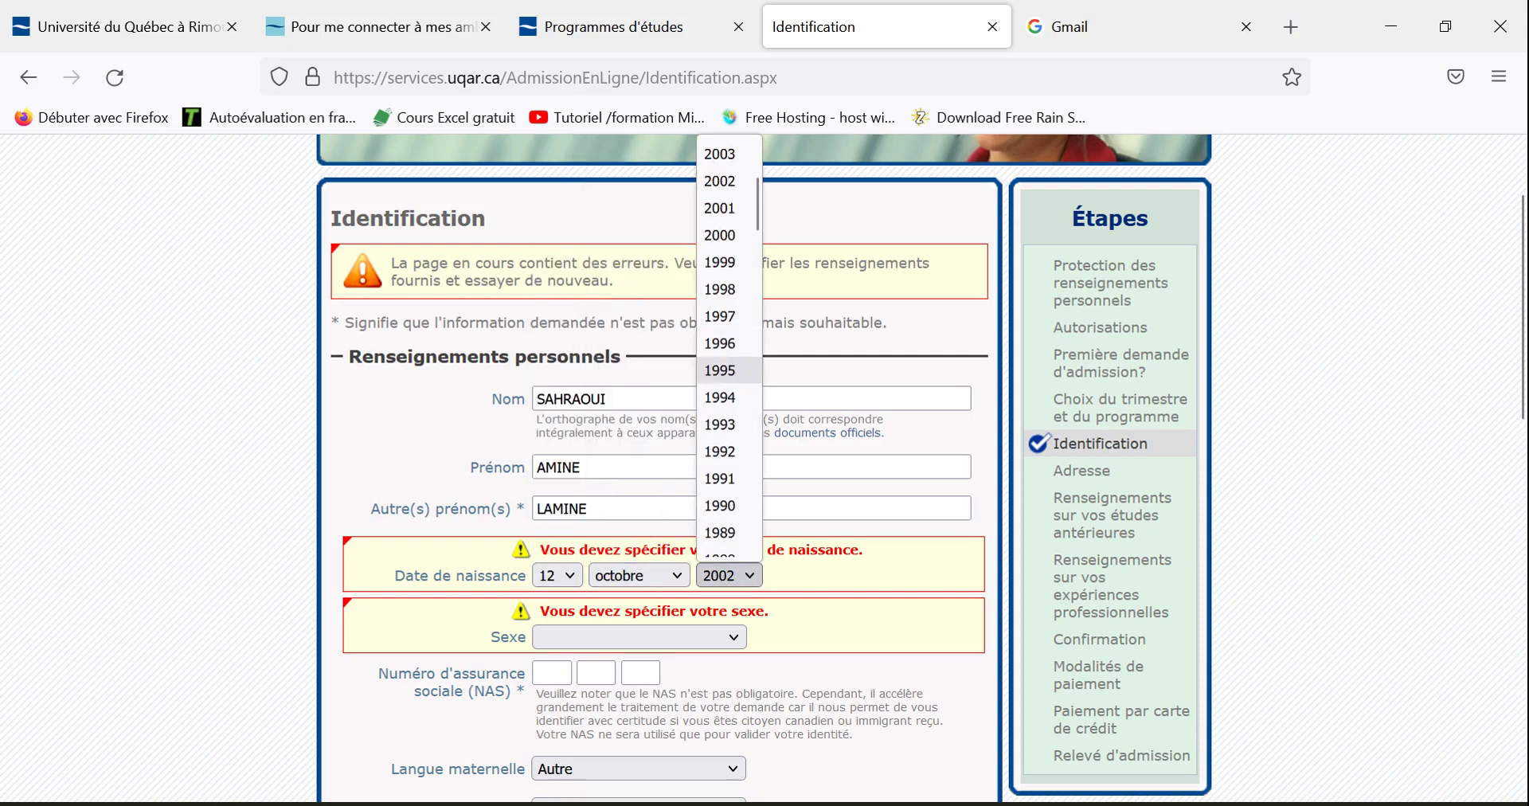
click(728, 532)
Step: Set the applicant's Sexe to Masculin in the personal details section
scroll(728, 532, down, 2)
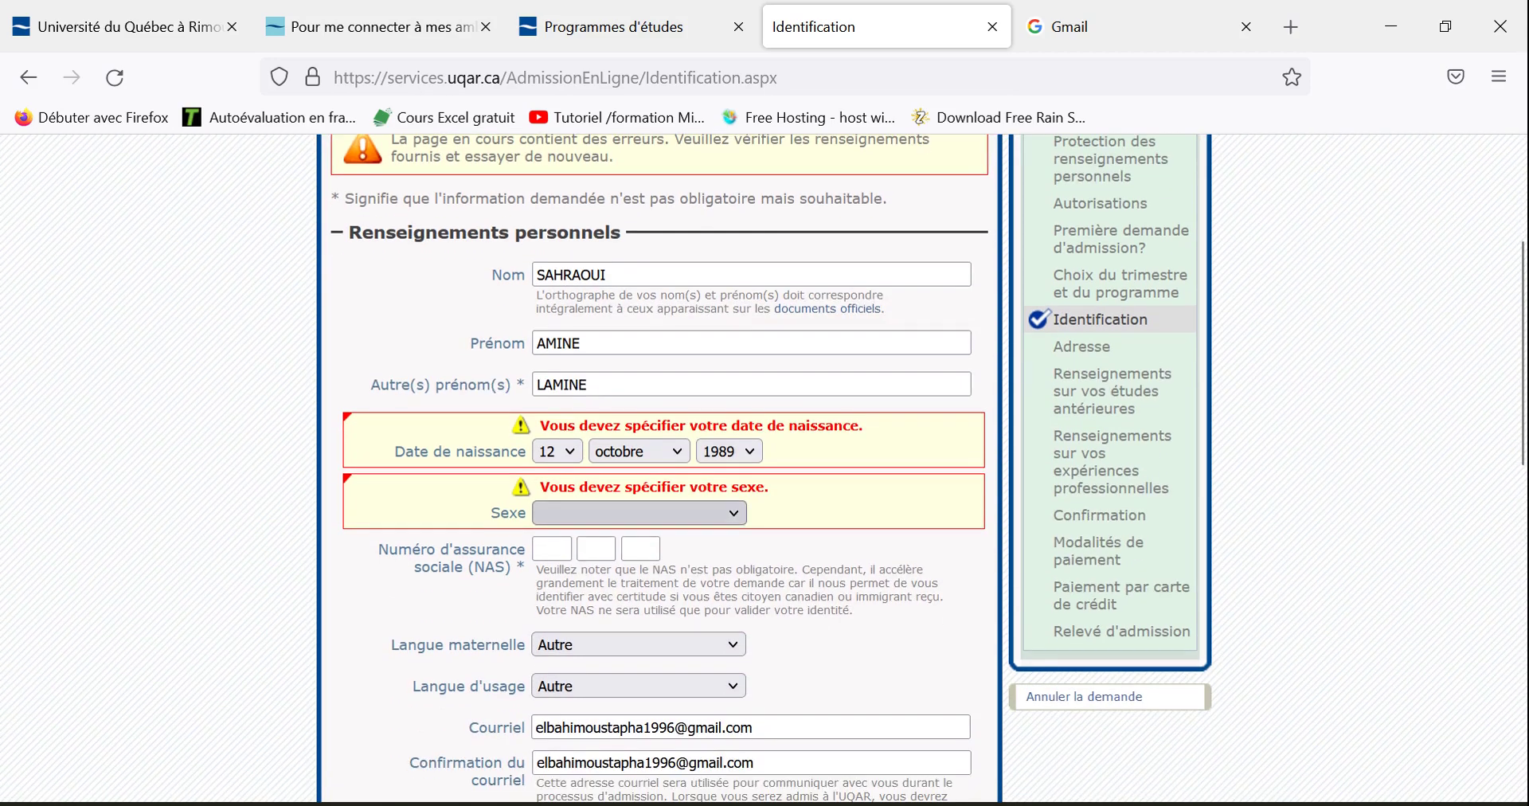
click(639, 512)
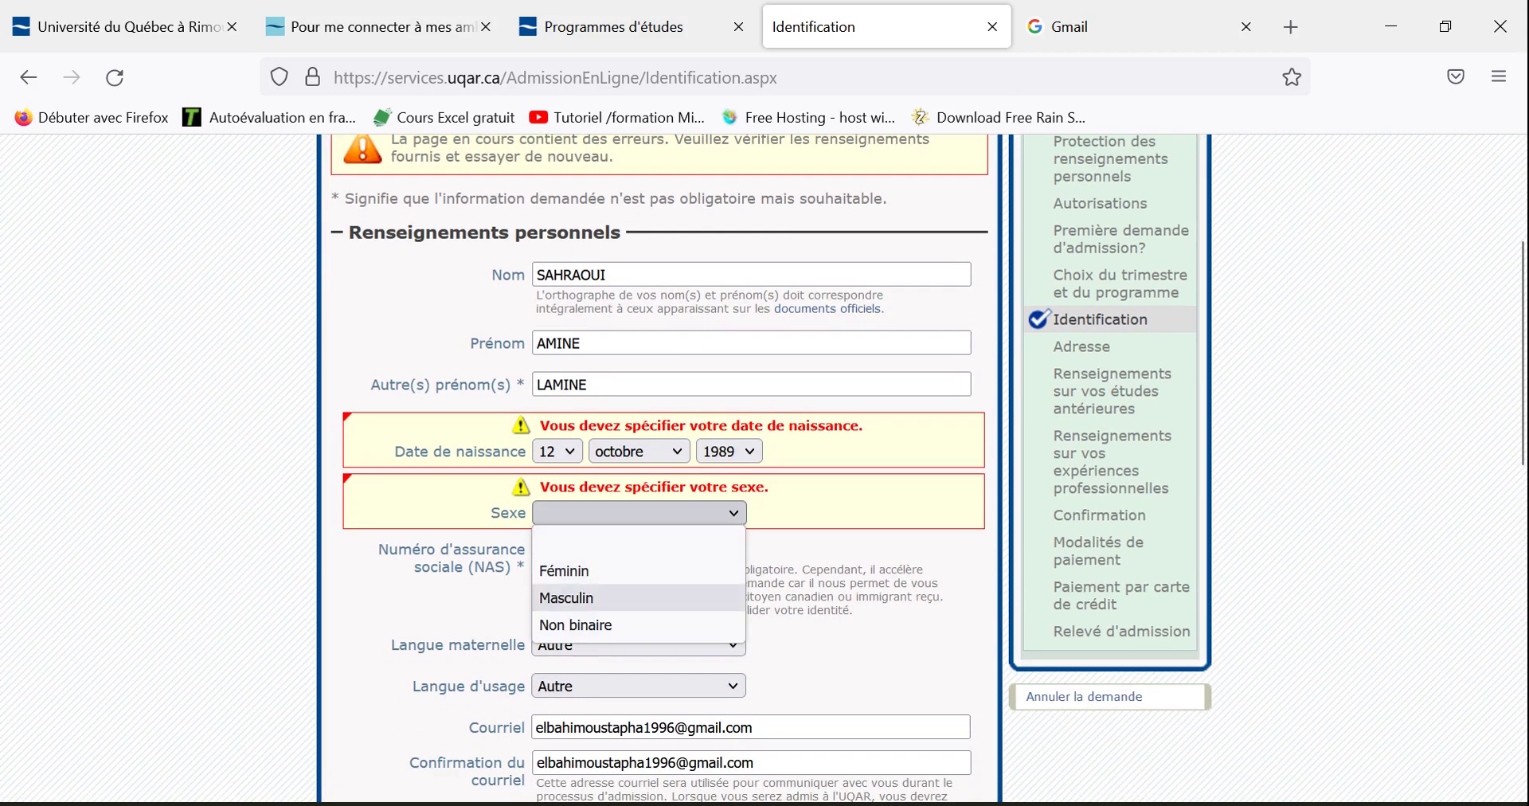
click(566, 598)
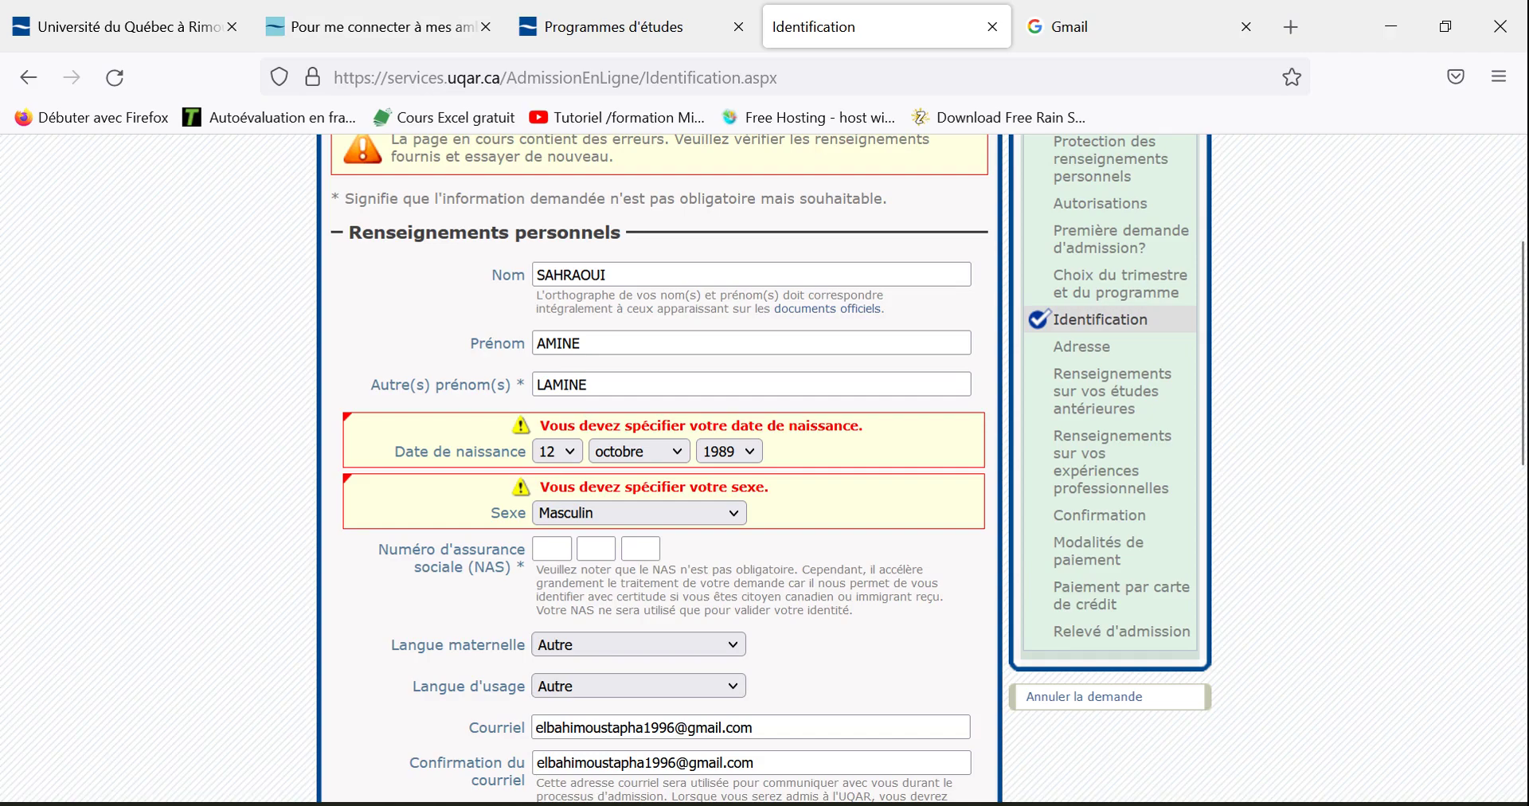
Step: Set Statut au Canada to Permis de séjour pour études (Demande au gouv. du Canada)
scroll(658, 469, down, 2)
scroll(658, 470, up, 6)
scroll(658, 470, down, 2)
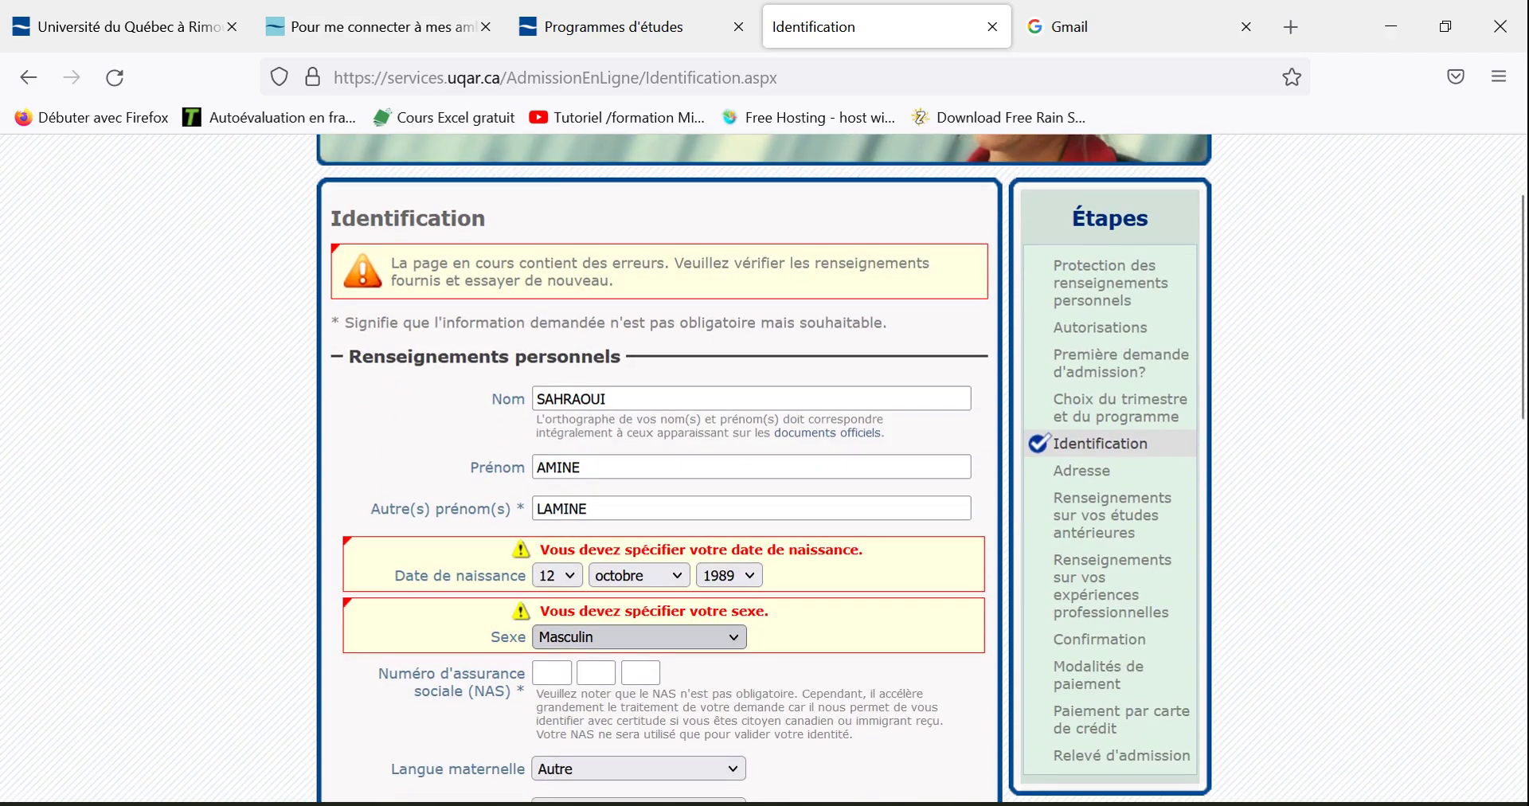
scroll(658, 470, down, 8)
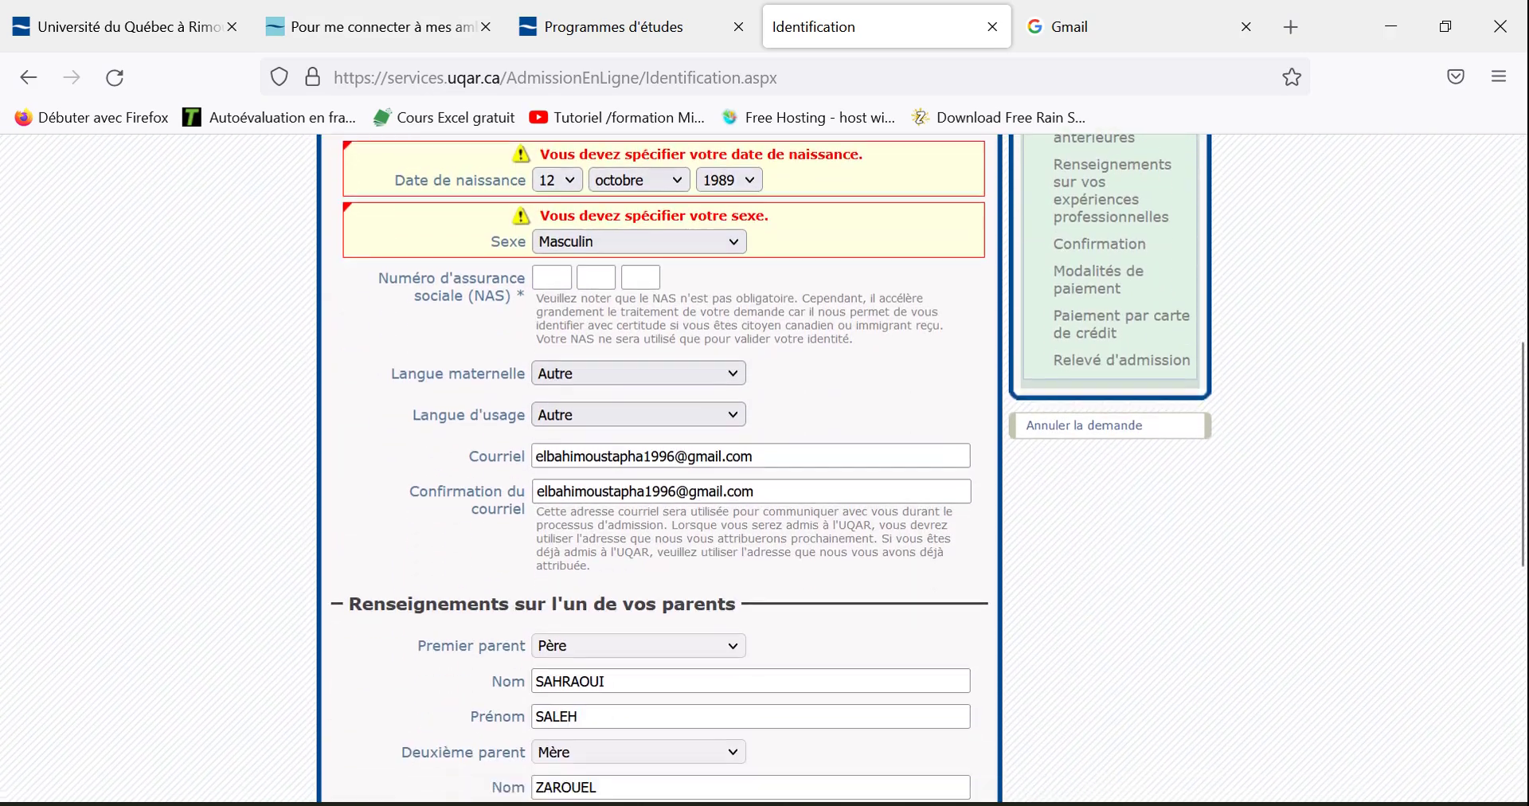
scroll(658, 470, down, 4)
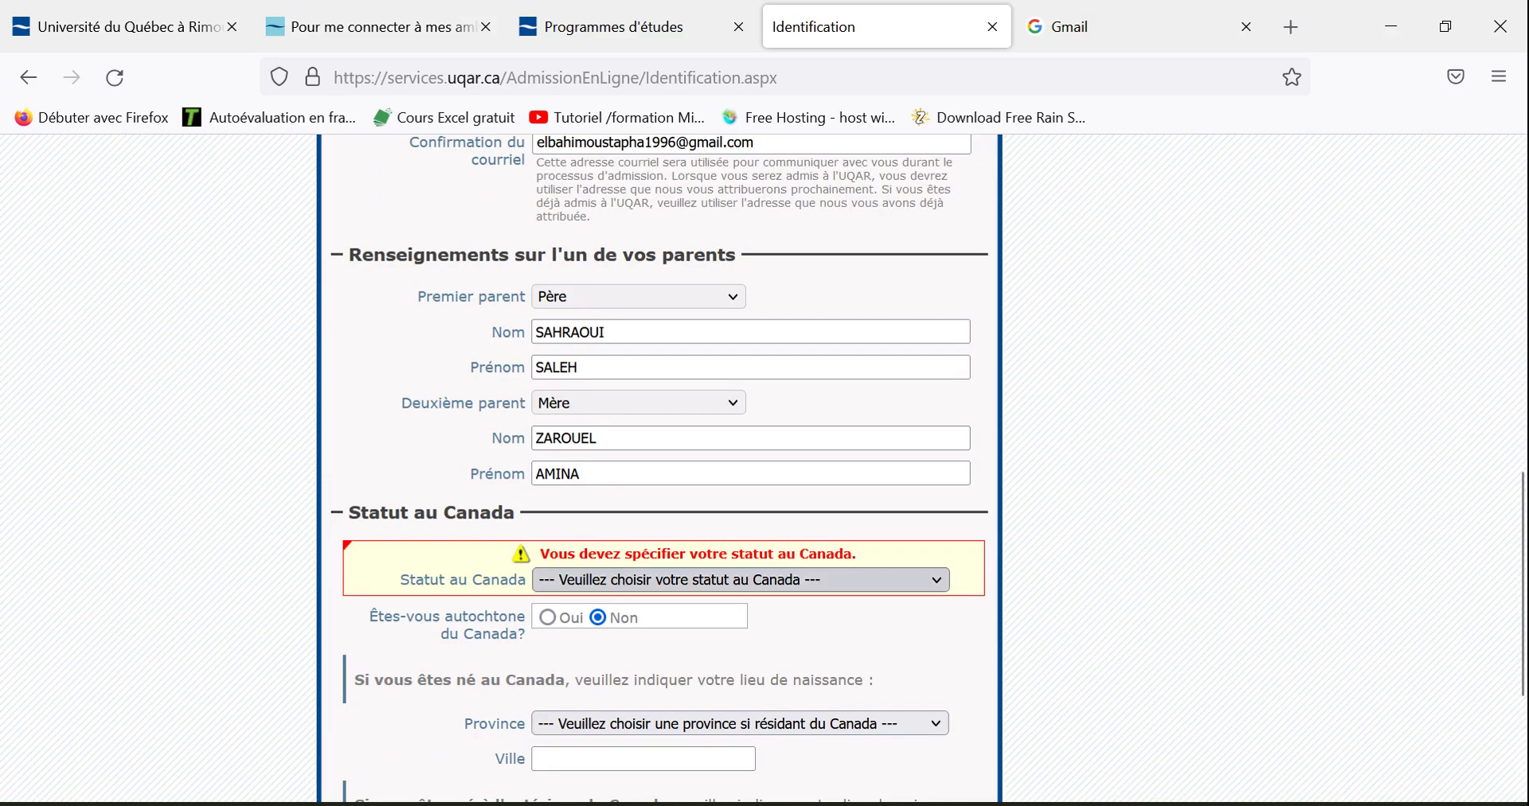
click(740, 579)
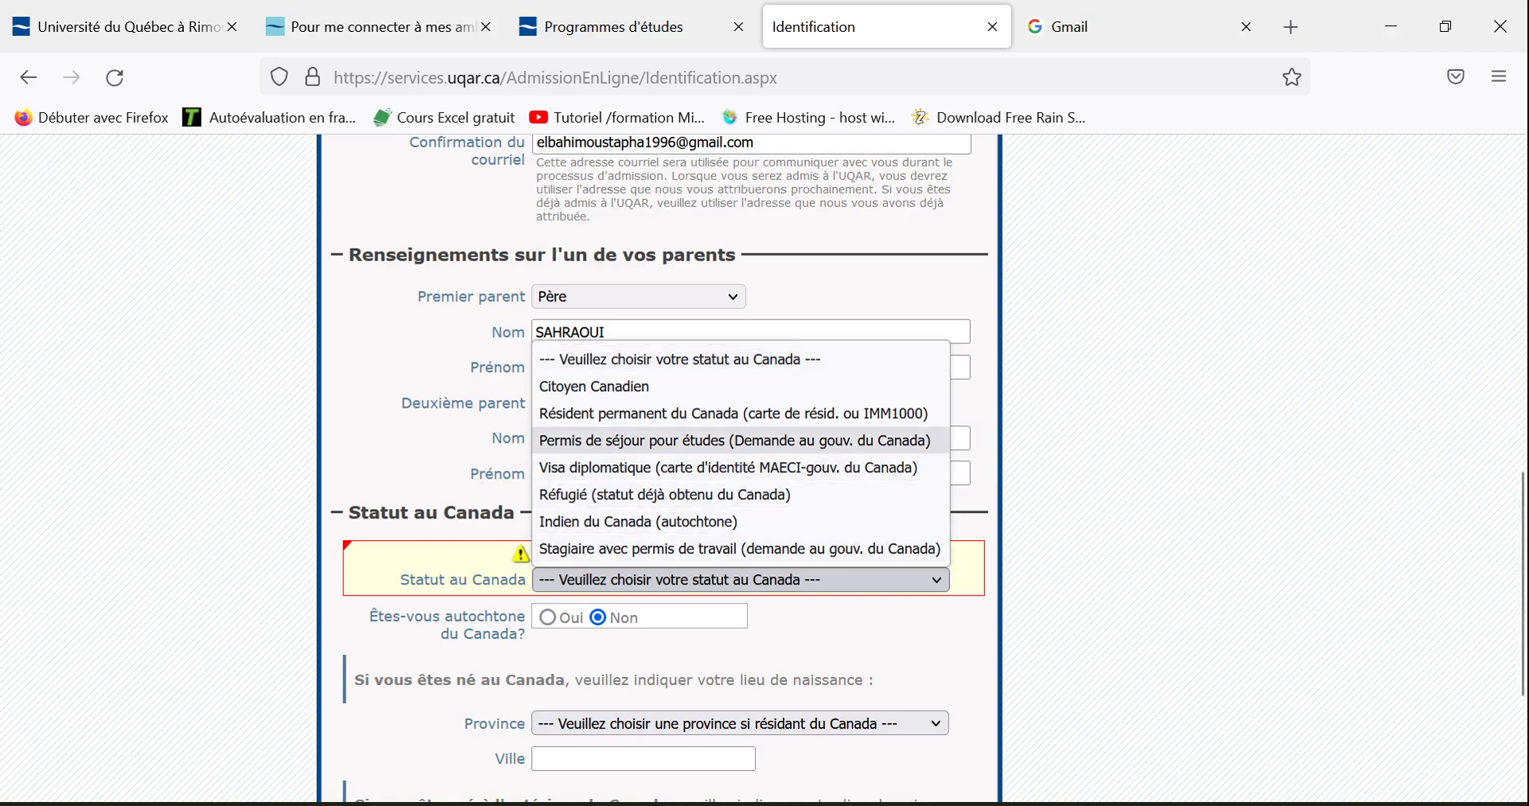
click(734, 440)
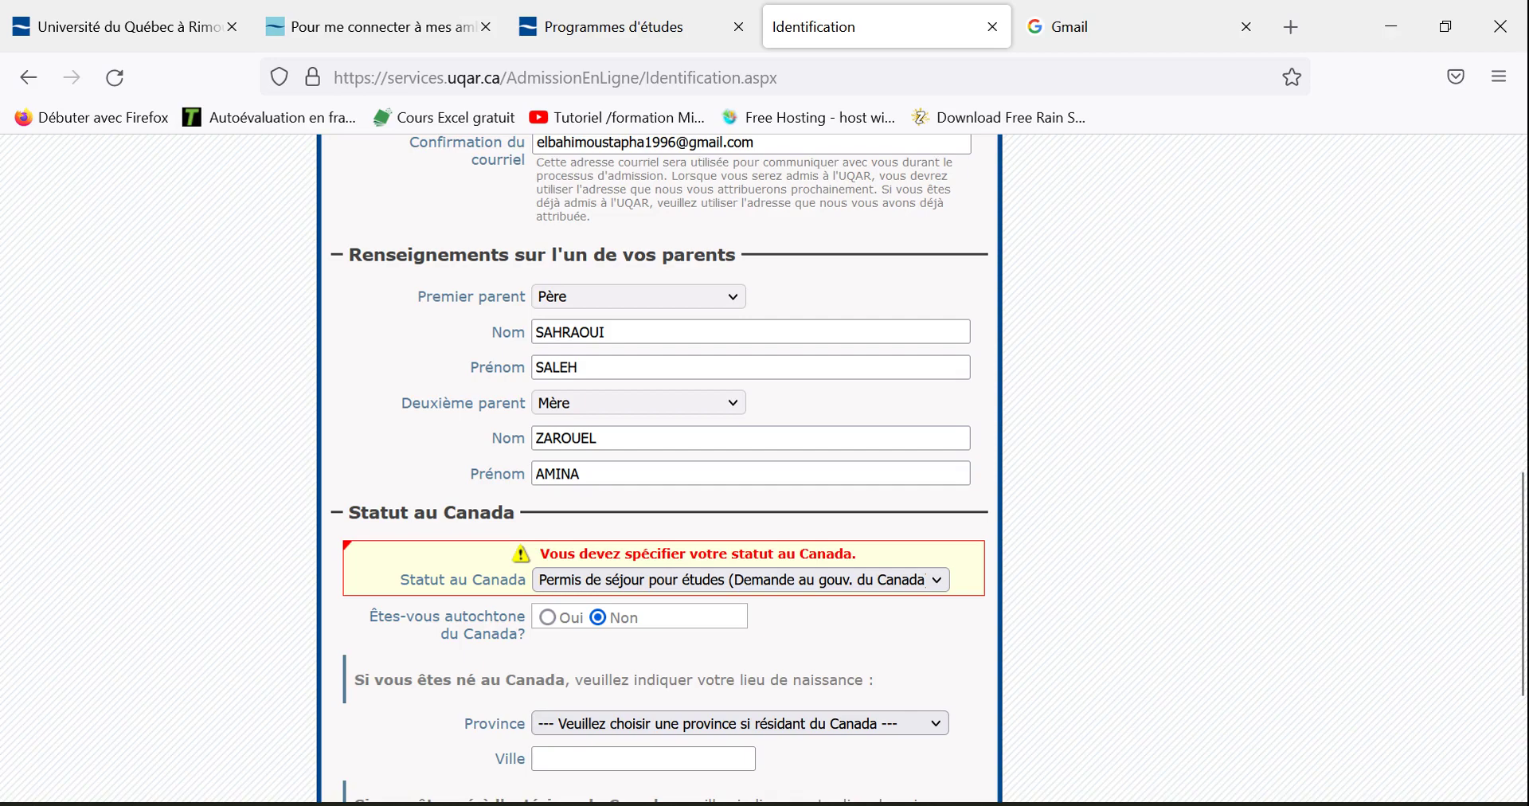
Step: Check the rest of the Canadian status and birthplace sections, and resubmit the corrected identification page
scroll(659, 468, down, 3)
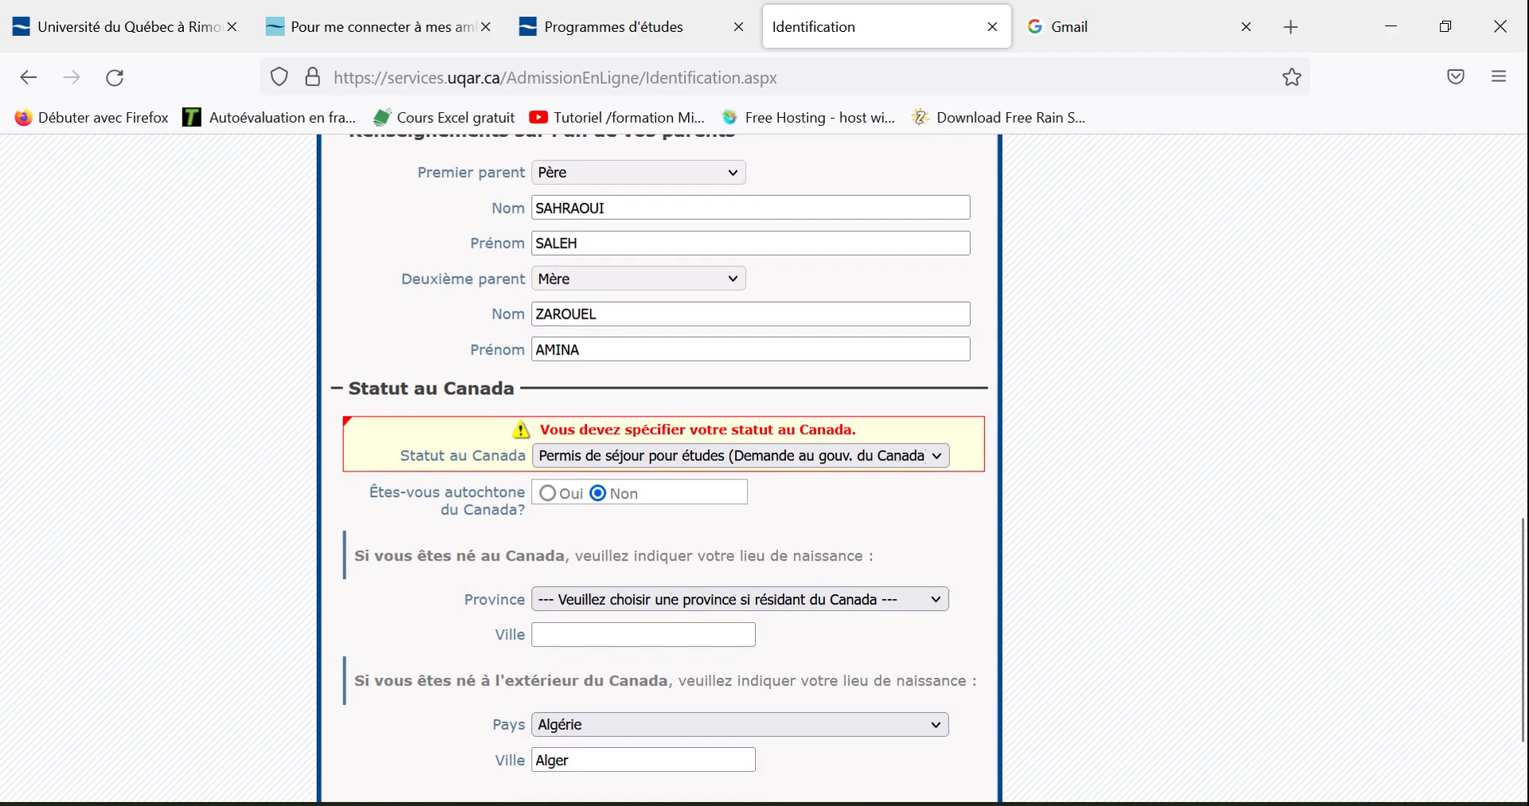
scroll(659, 468, down, 3)
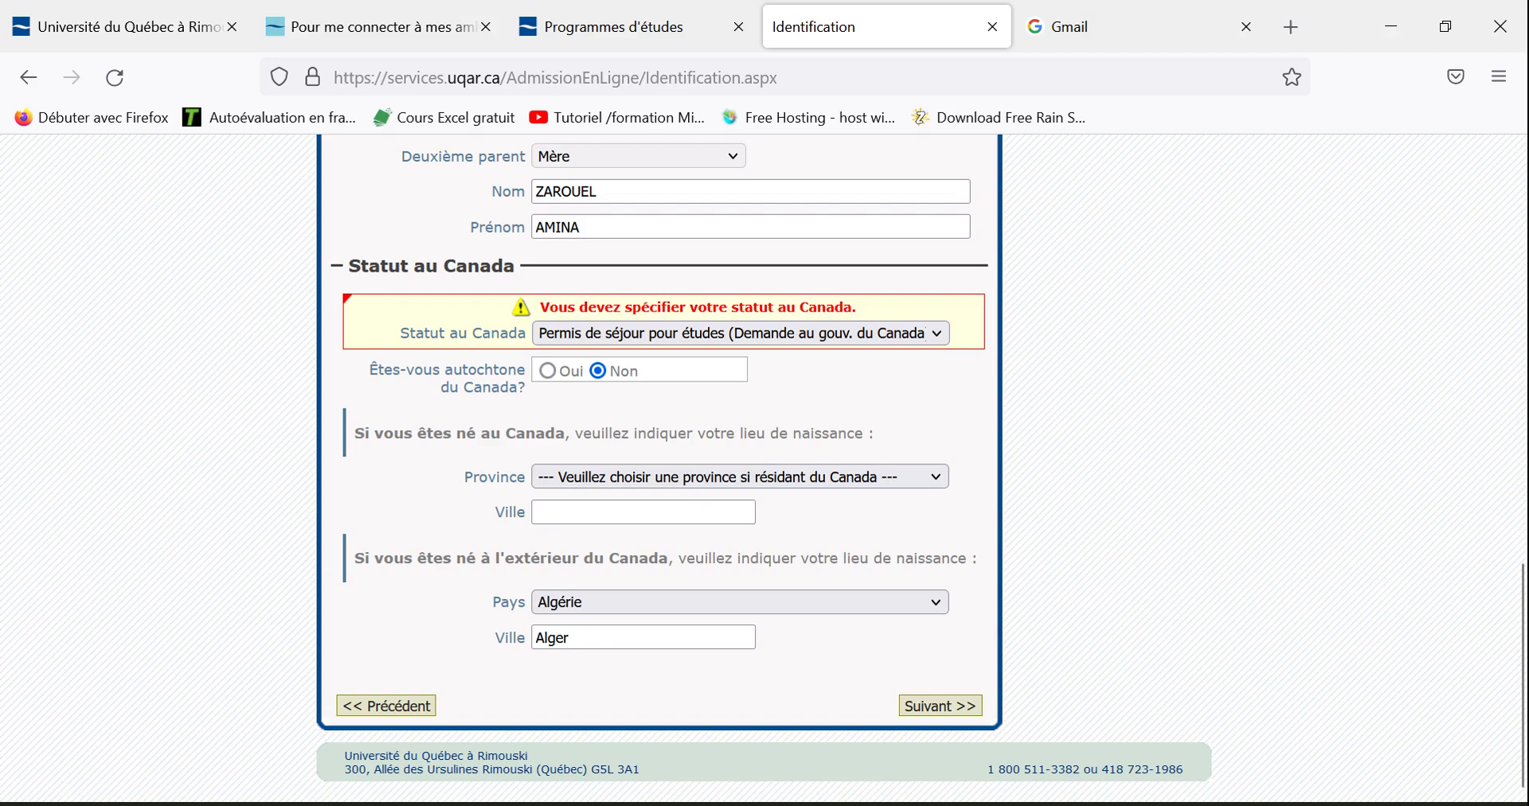
click(941, 706)
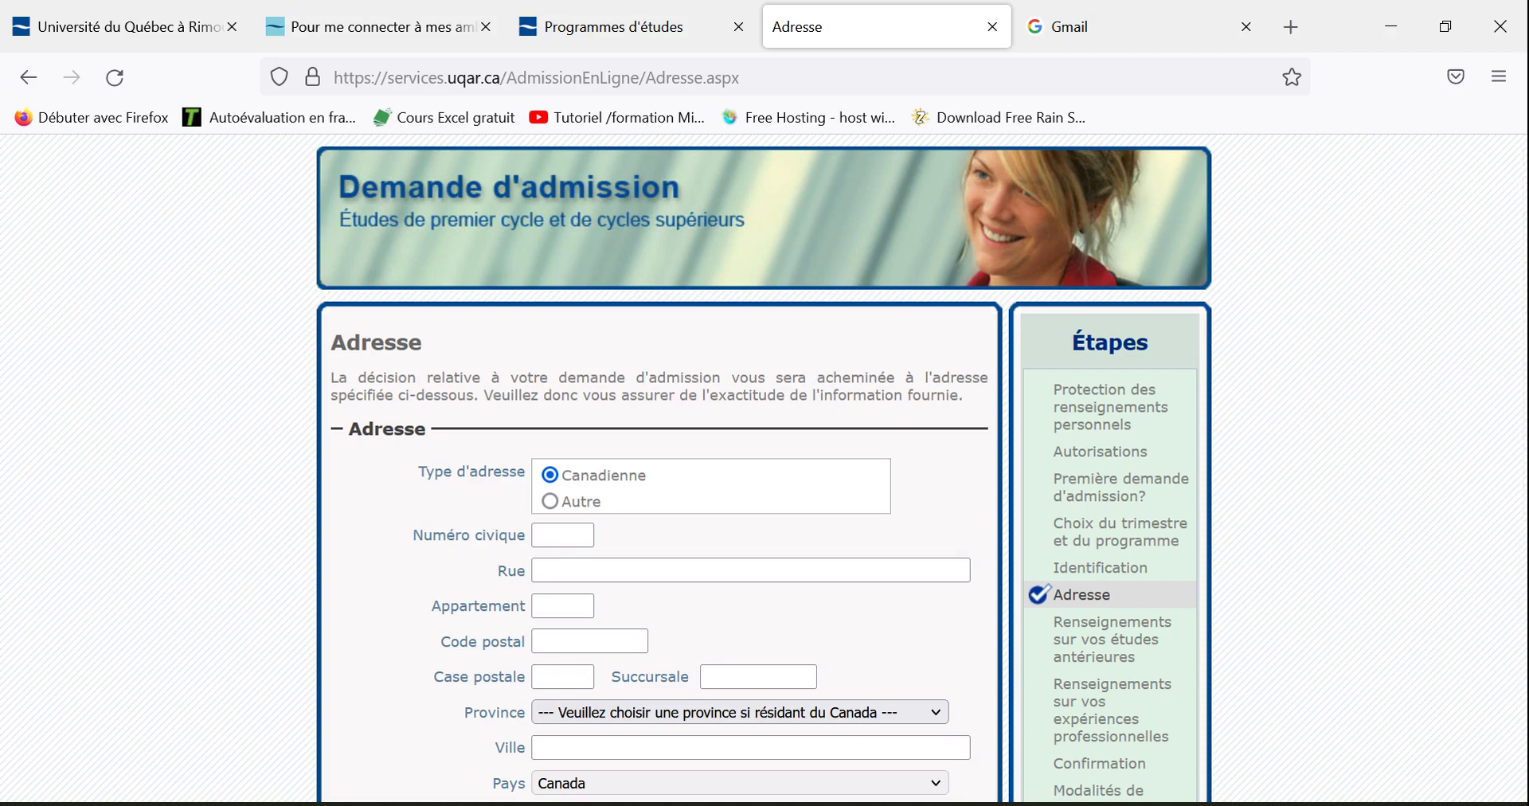
Step: Review the completed non-Canadian address and mobile phone details, and submit the address page
scroll(765, 470, down, 3)
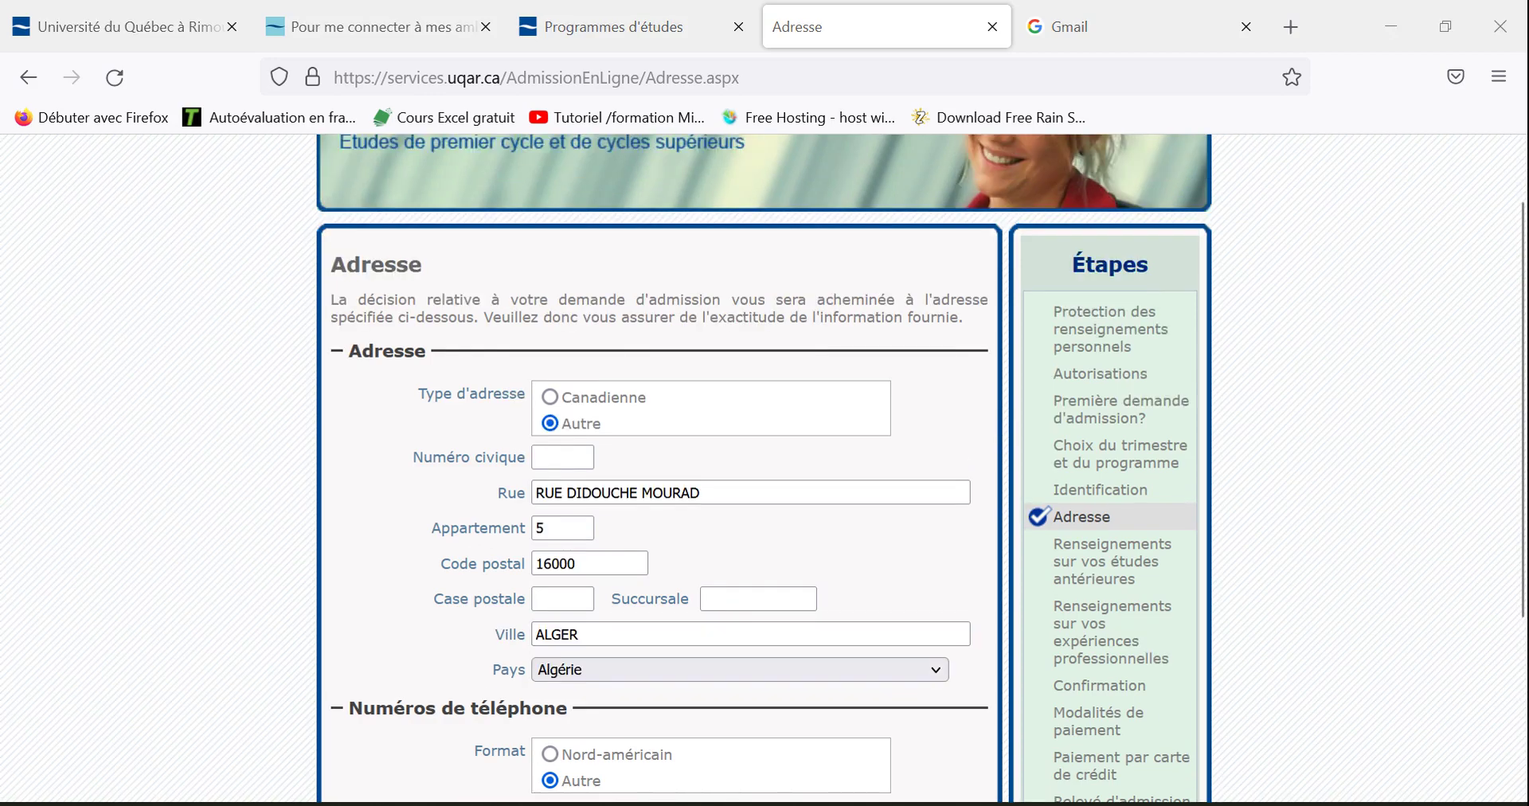
scroll(764, 470, down, 3)
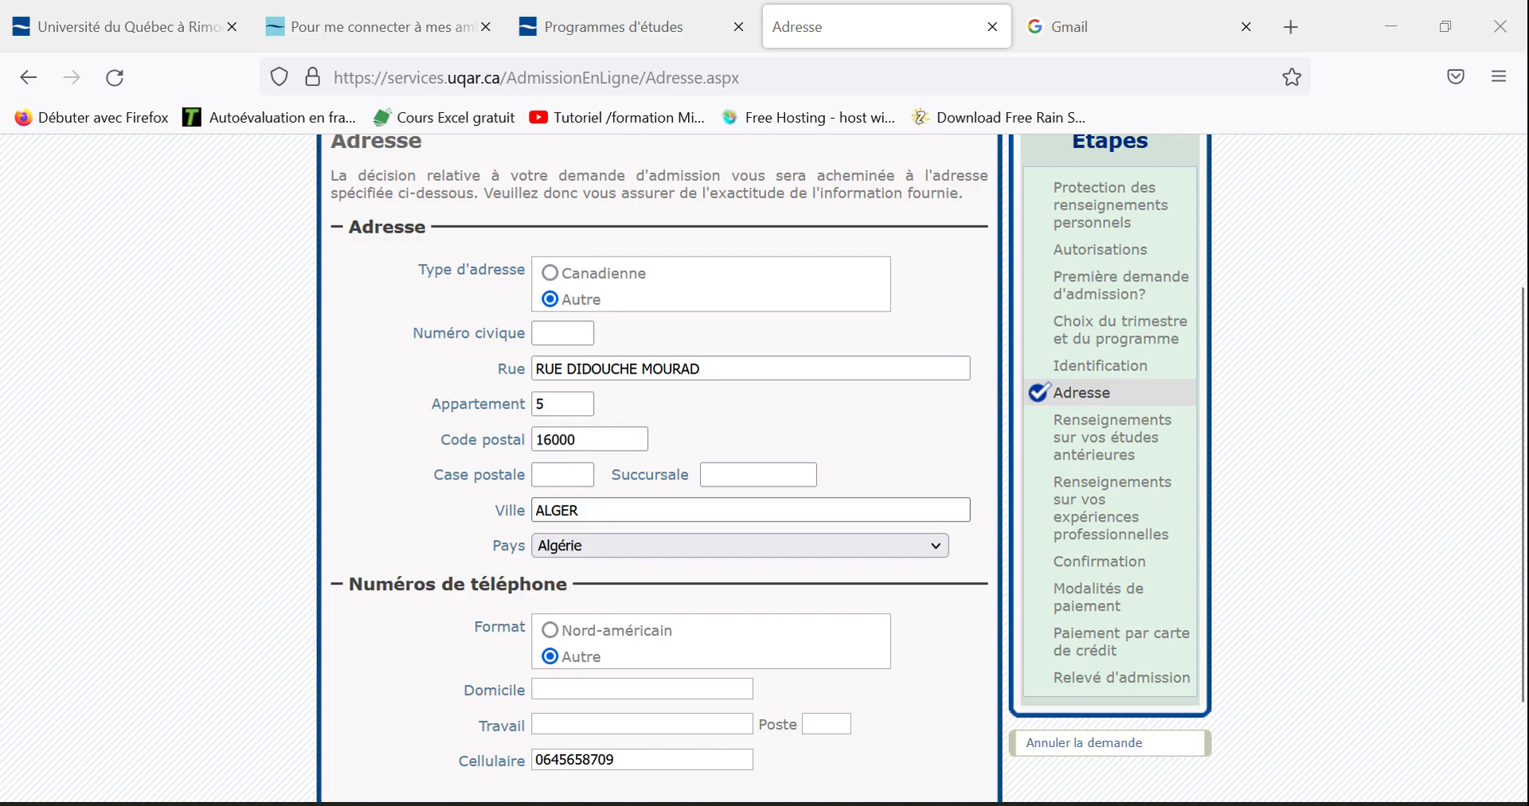
scroll(765, 470, down, 3)
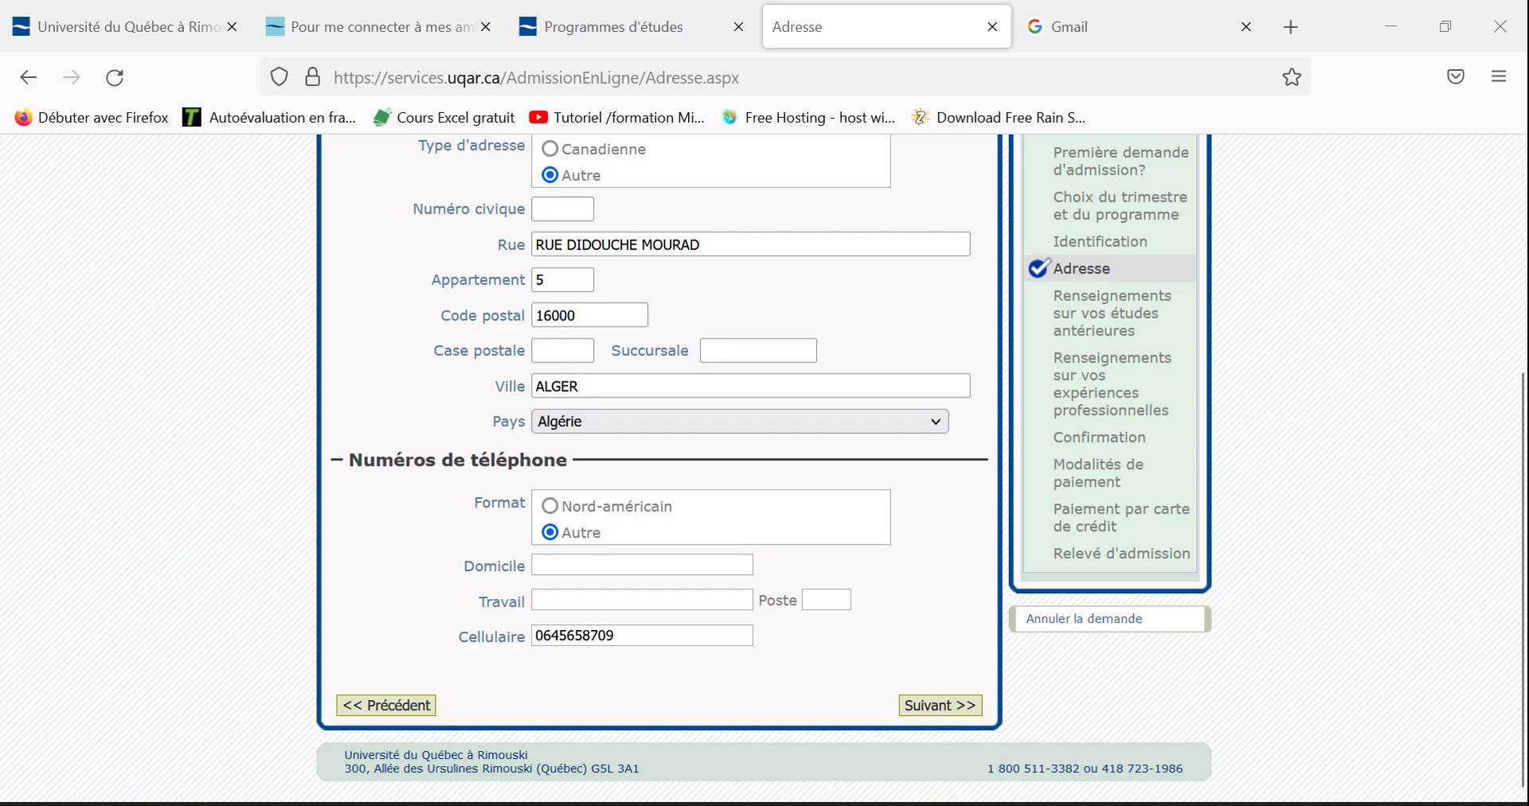
click(940, 706)
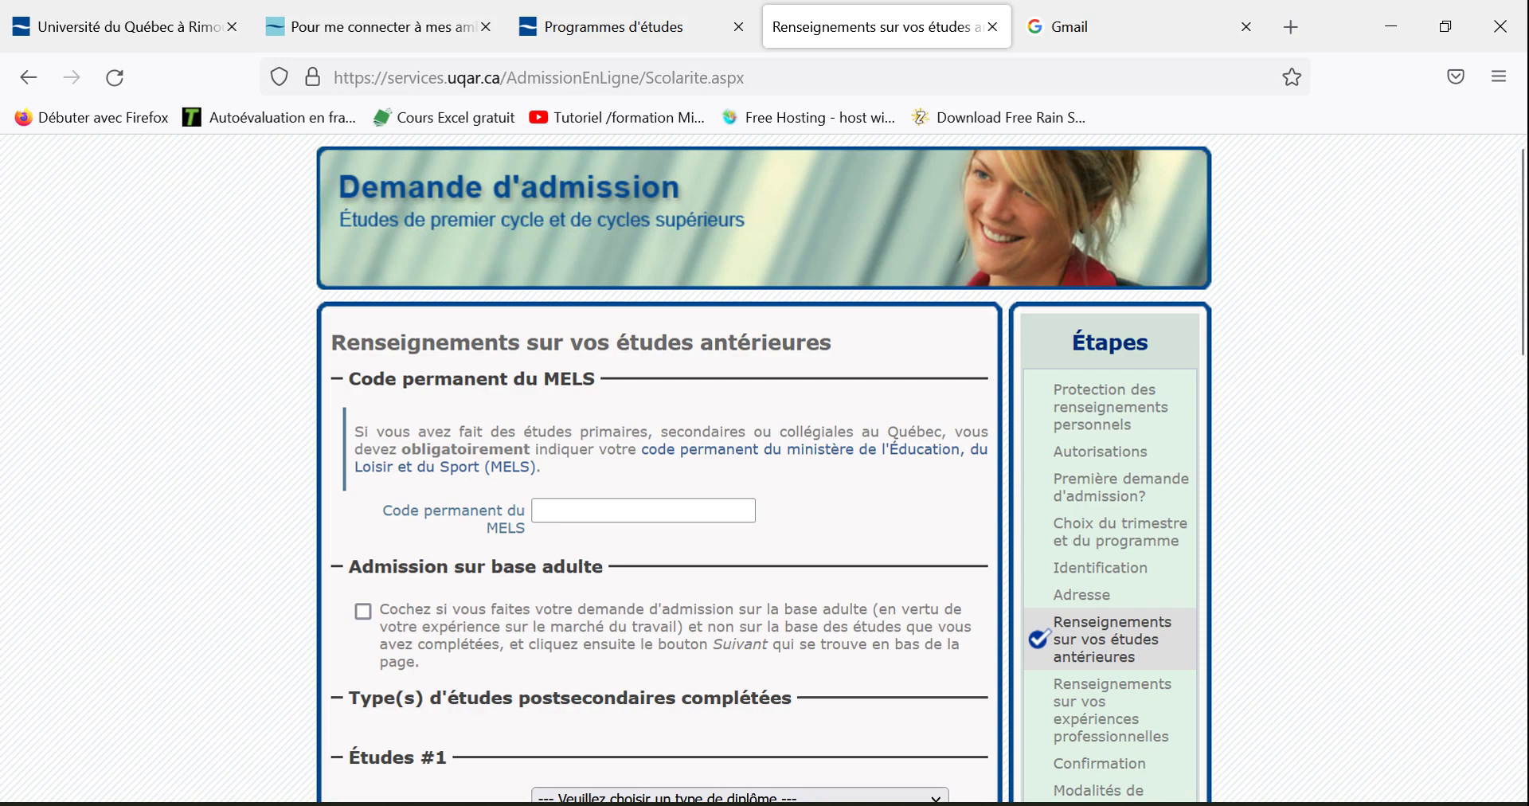
Step: Leave the Code permanent du MELS blank and set the Études #1 diploma type to Baccalauréat de premier cycle ou l'équivalent
scroll(1171, 251, down, 2)
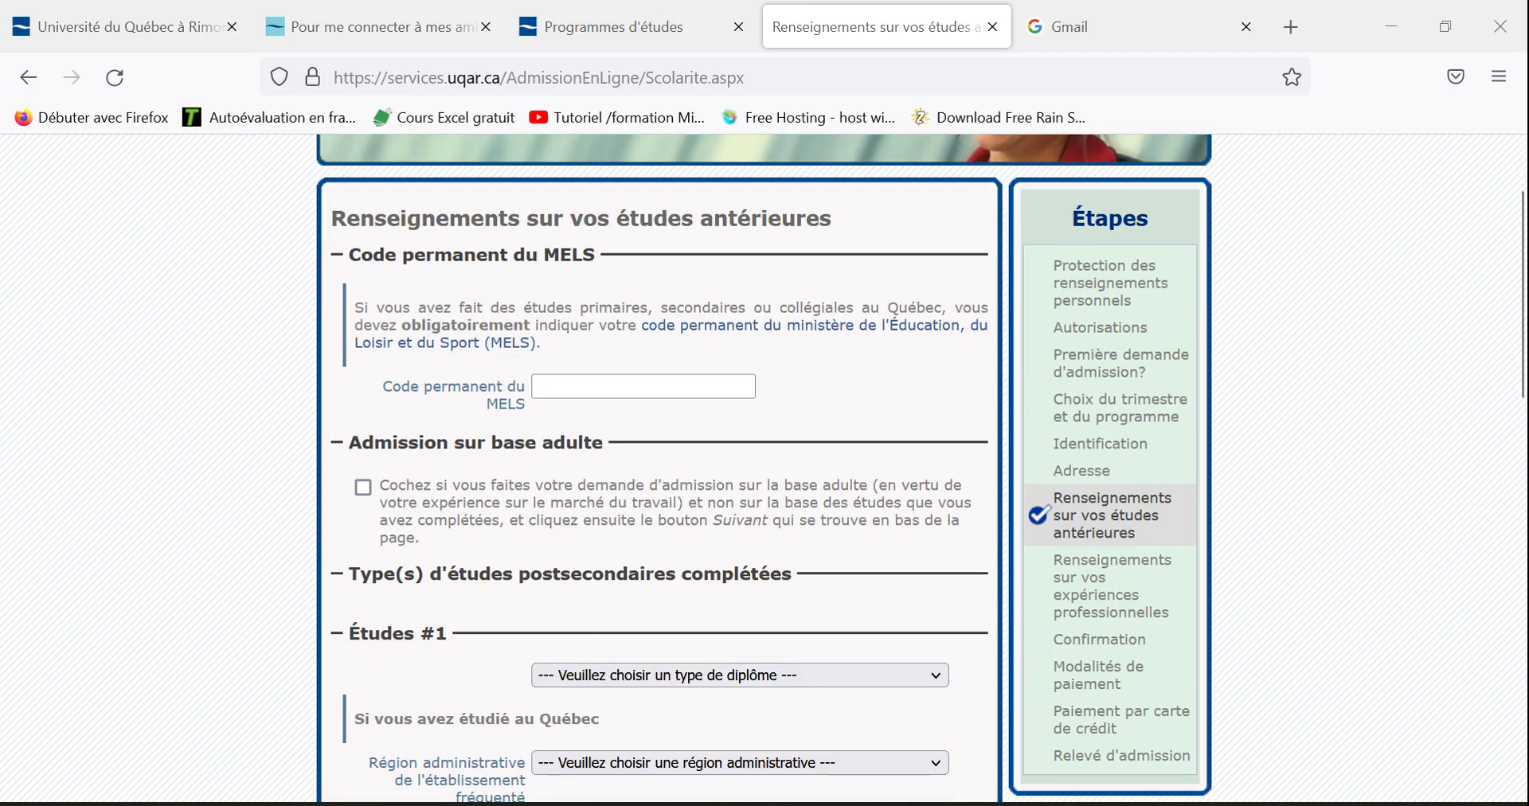
click(643, 386)
scroll(765, 470, down, 3)
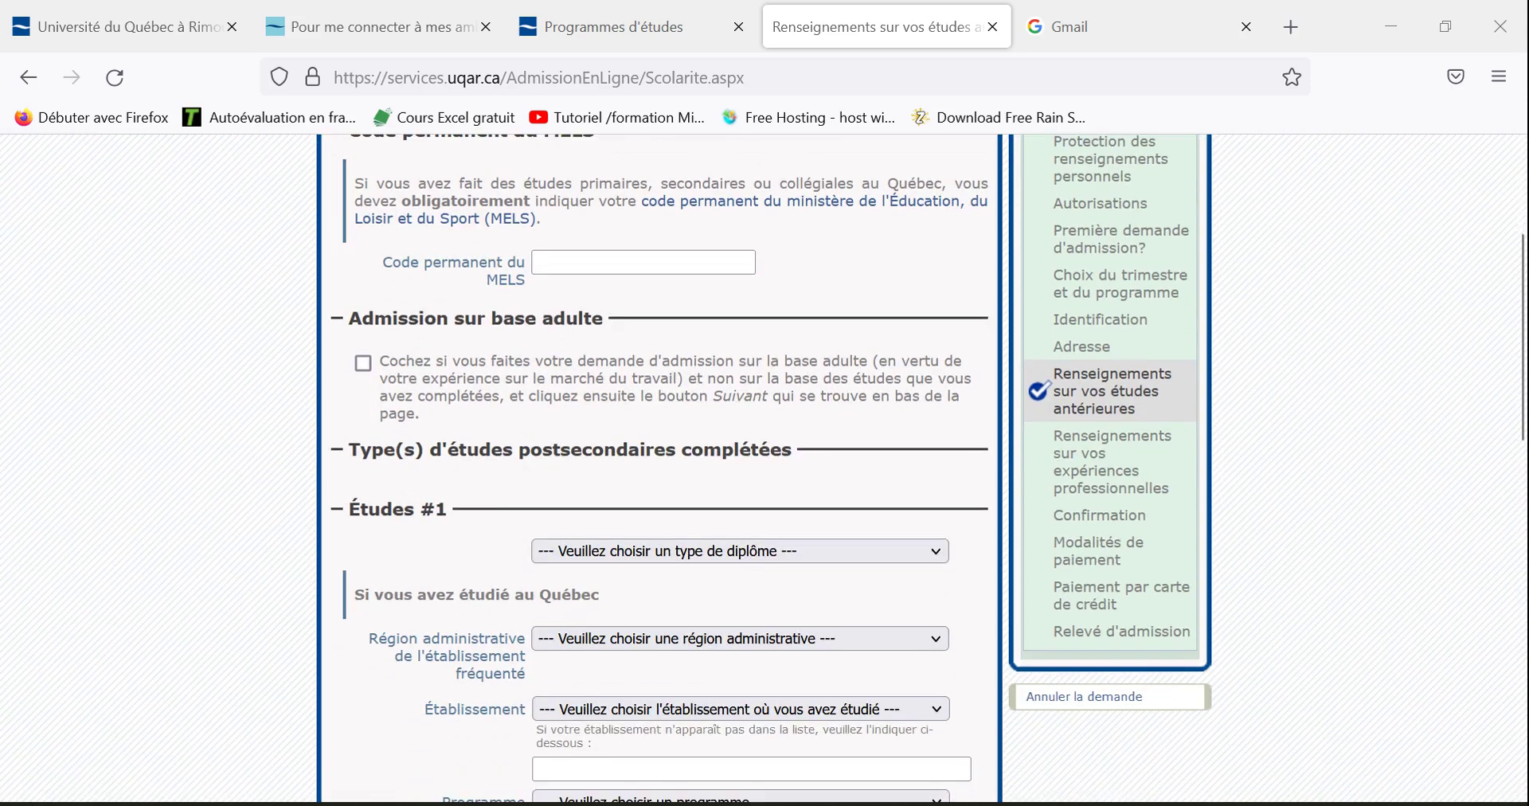
scroll(741, 551, up, 1)
click(741, 551)
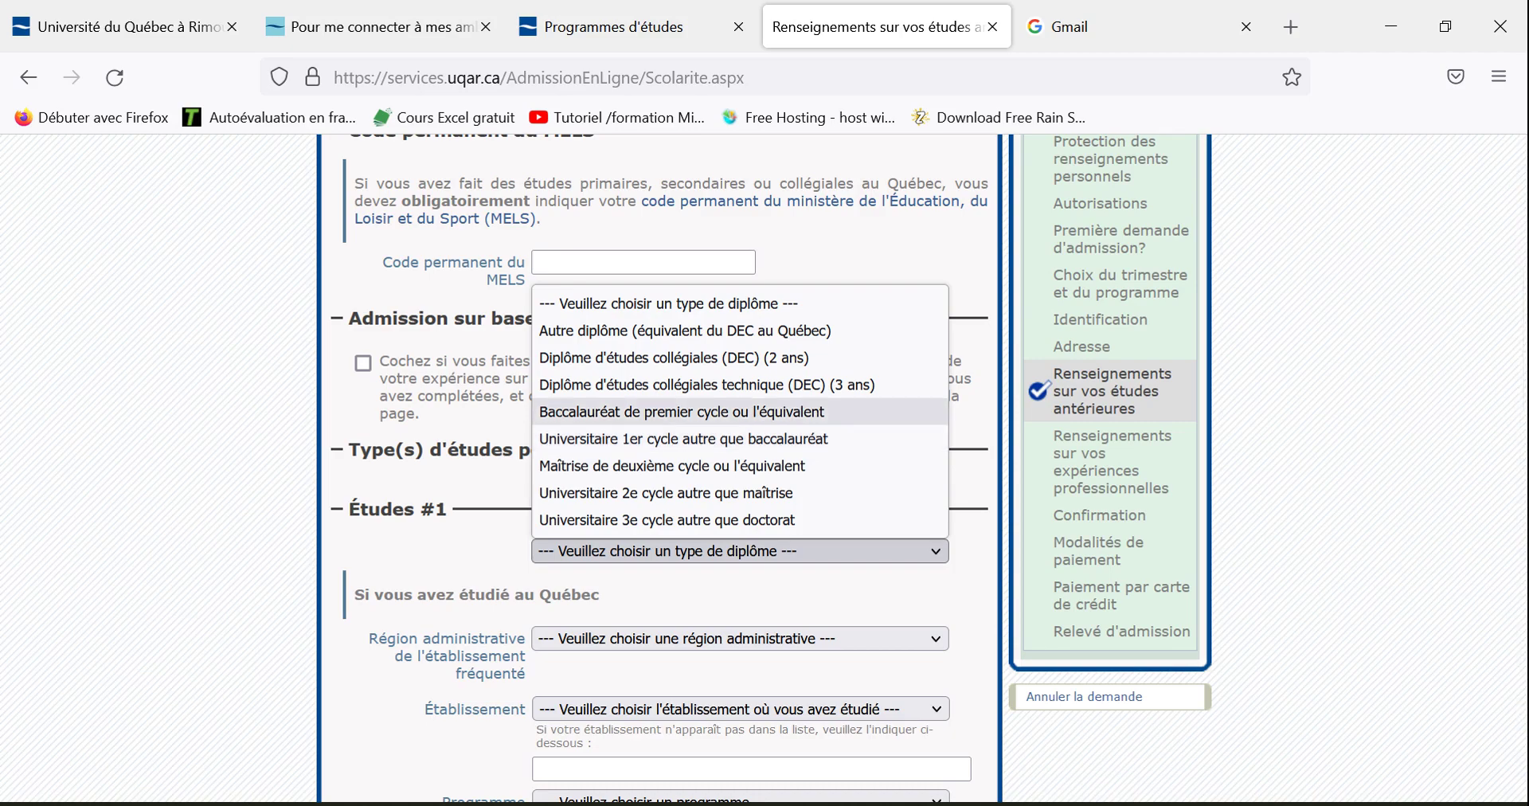
click(681, 412)
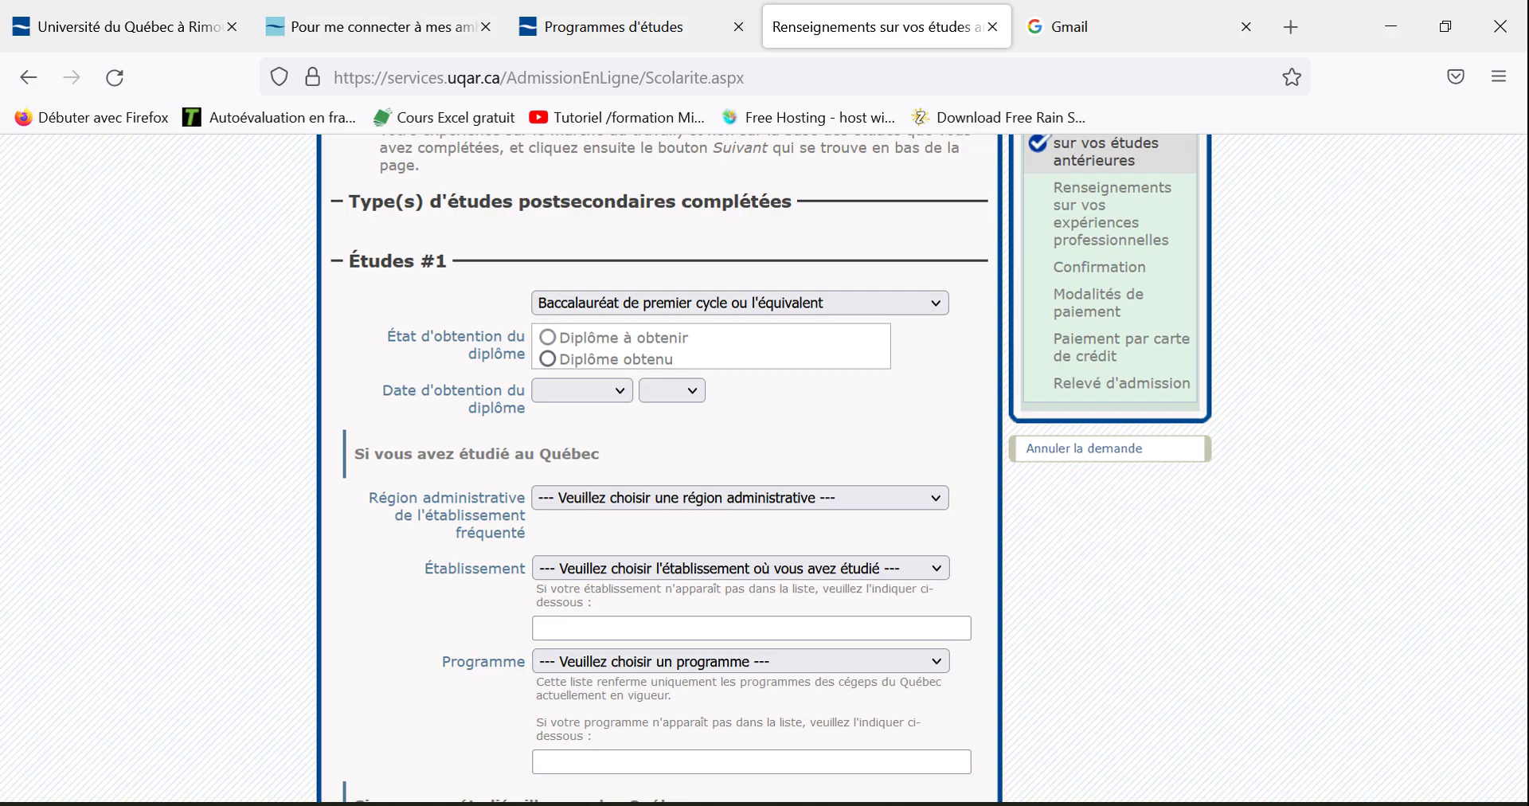
Step: Mark the Études #1 diploma as Diplôme obtenu and set its date of completion to juillet 2022
click(548, 359)
click(582, 391)
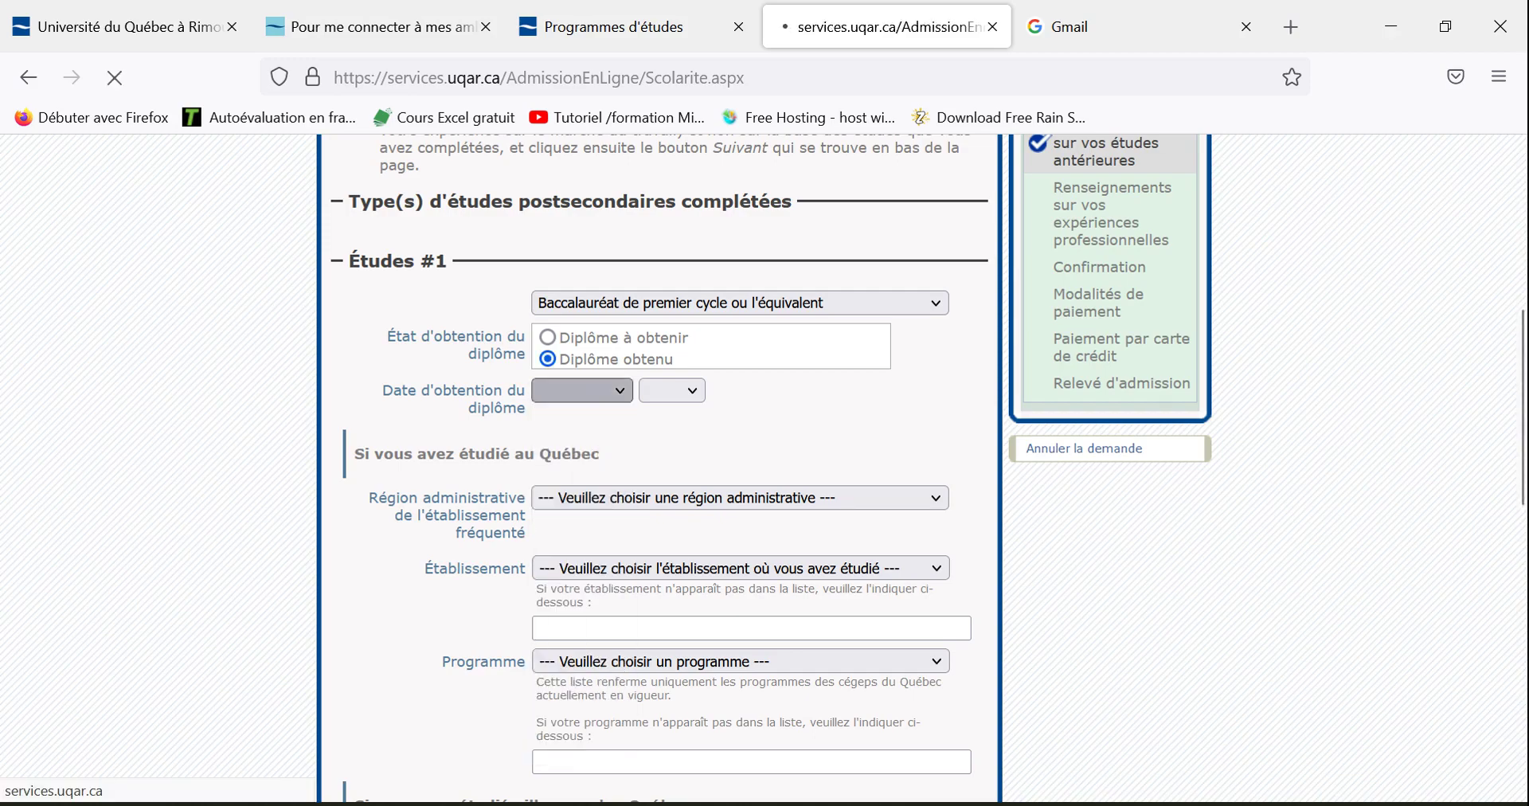
scroll(582, 391, down, 5)
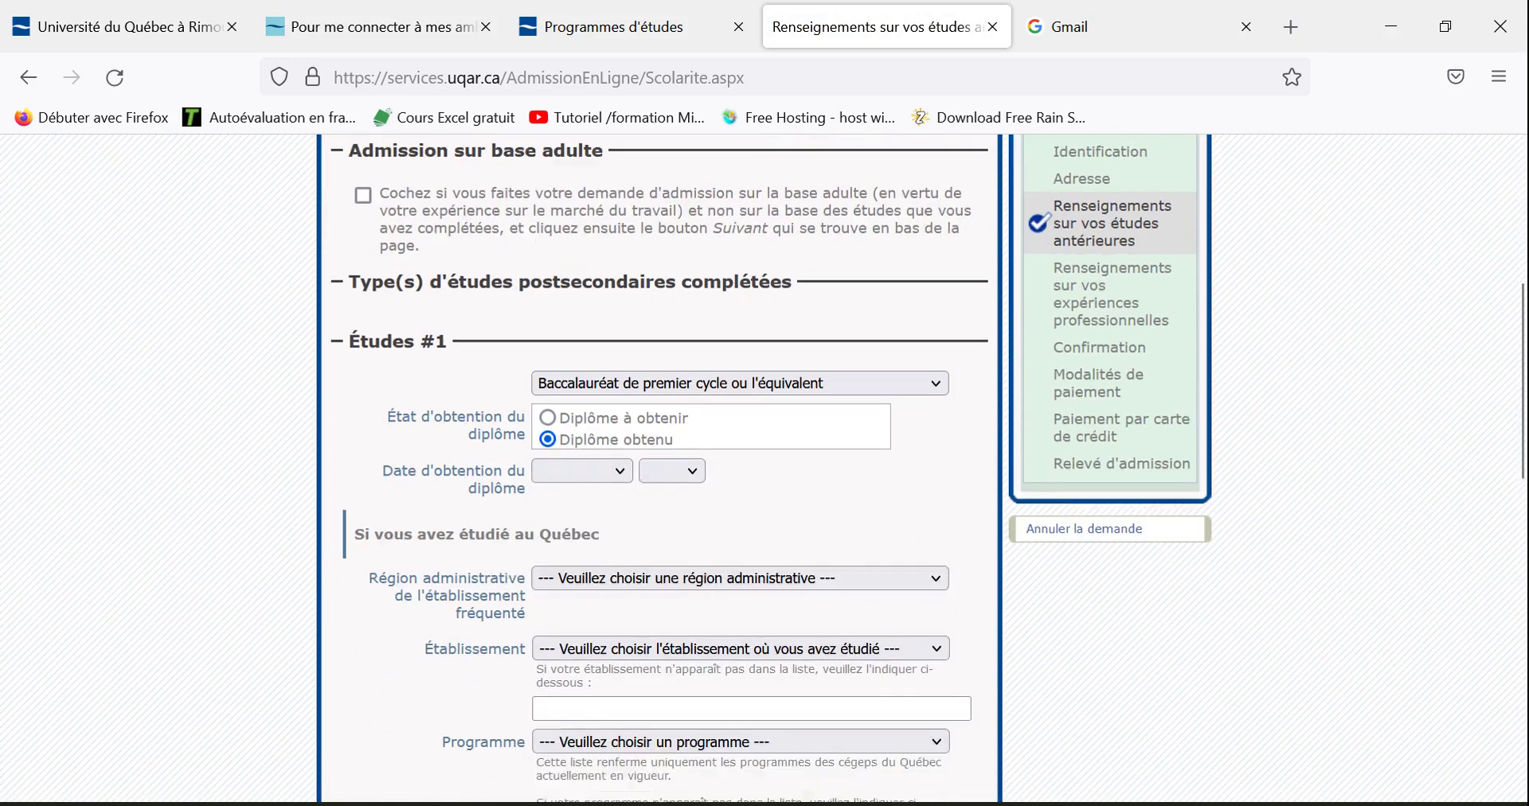
scroll(765, 470, down, 1)
click(582, 390)
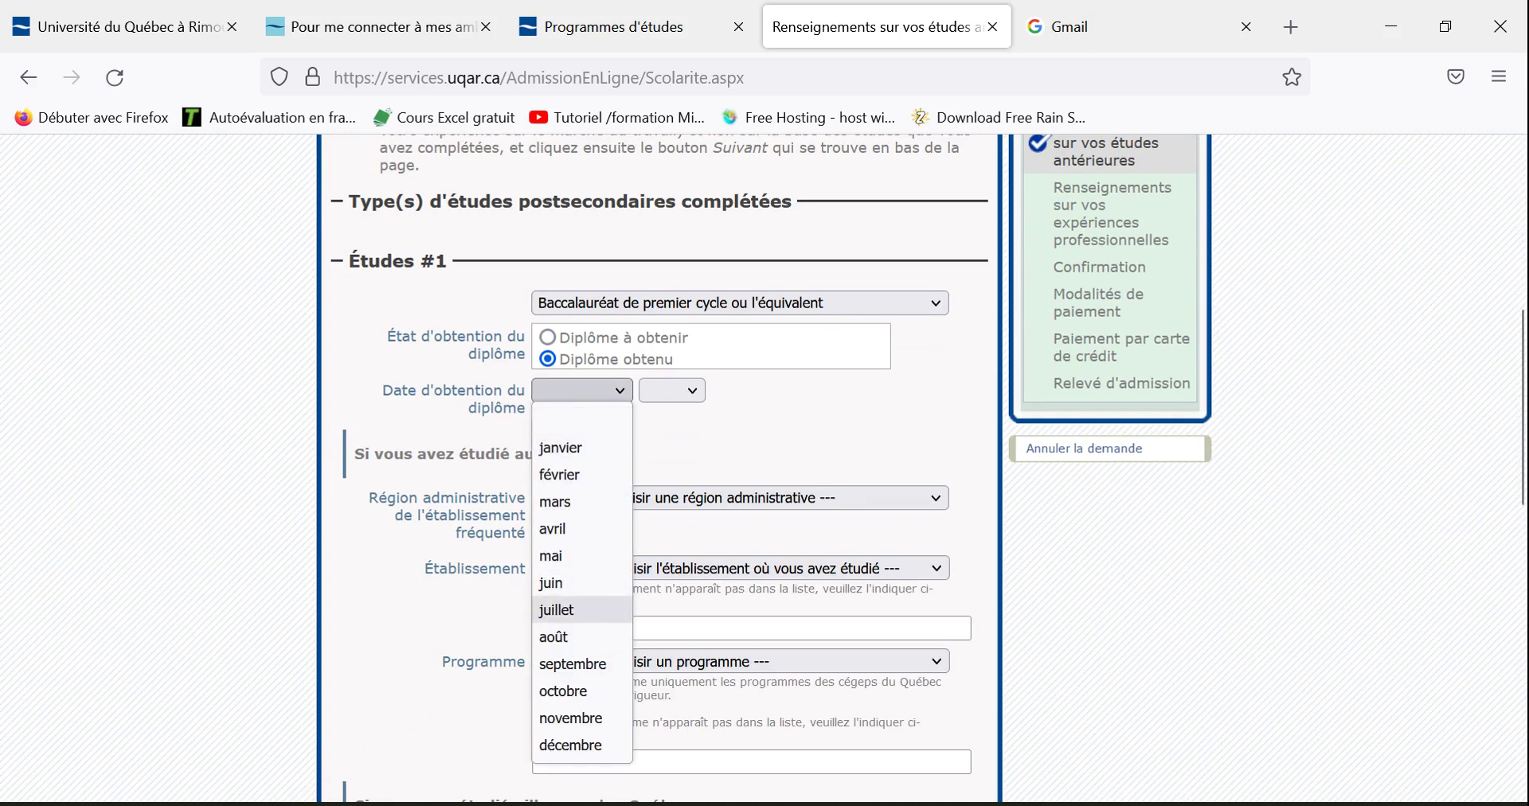
click(556, 609)
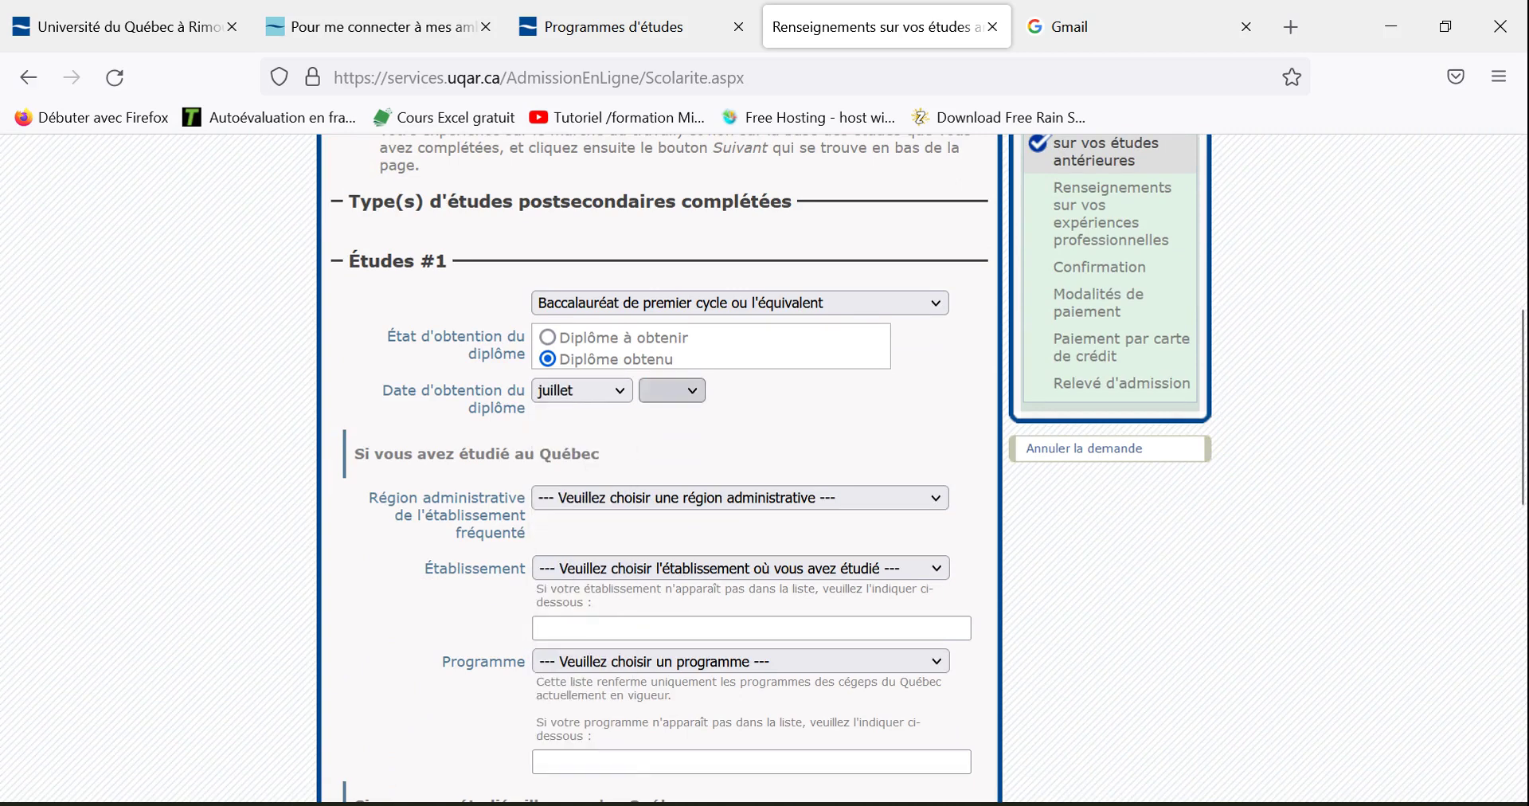
click(672, 391)
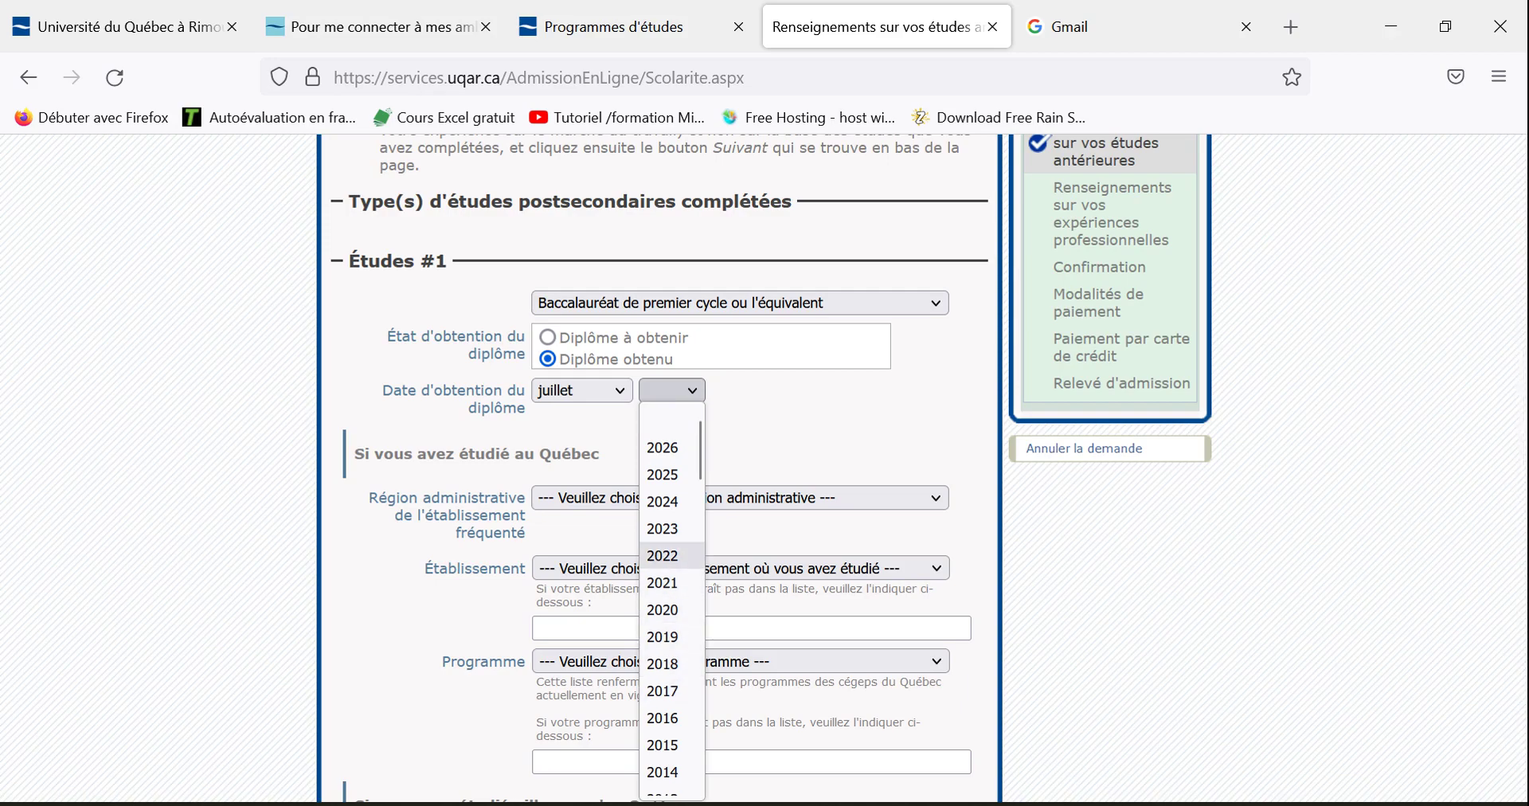
click(661, 555)
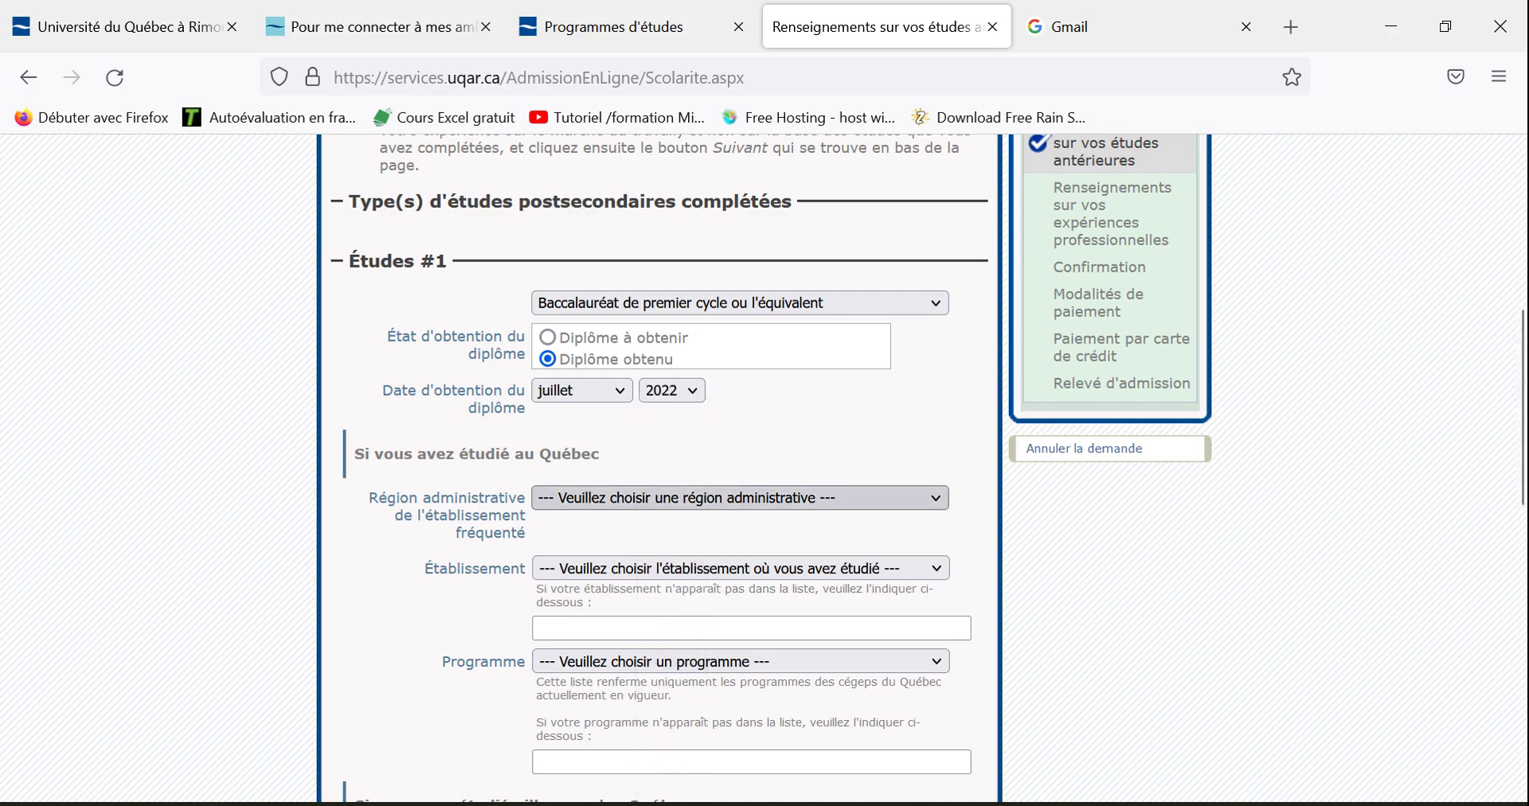